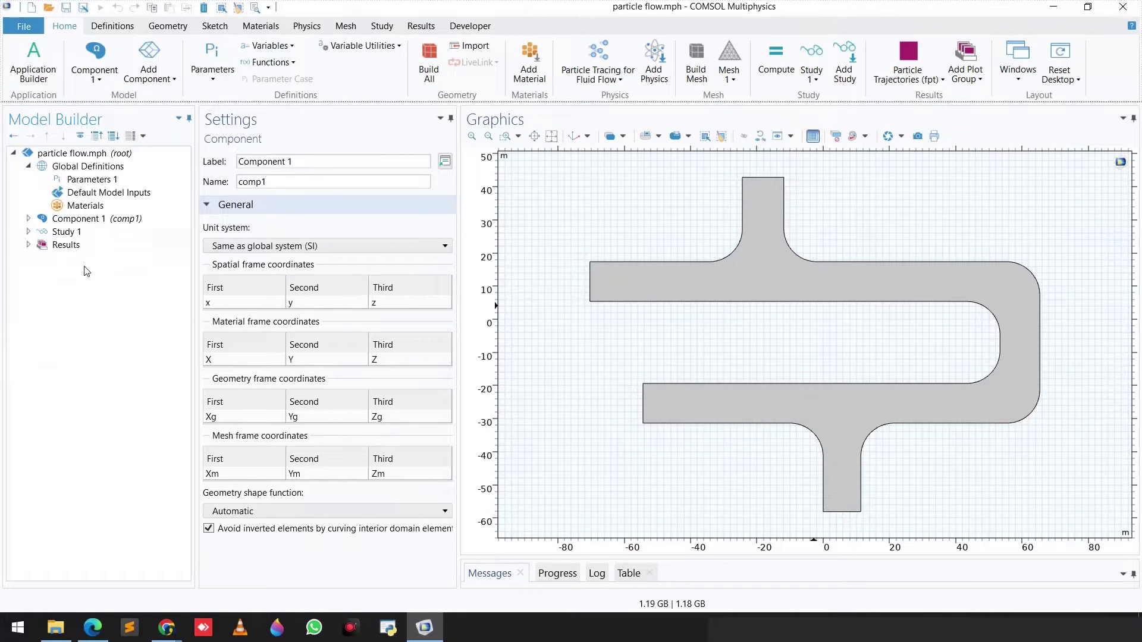
Step: Review the Import 1 DXF pipe geometry and the H2O (water) [liquid] material on all domains
left_click(28, 219)
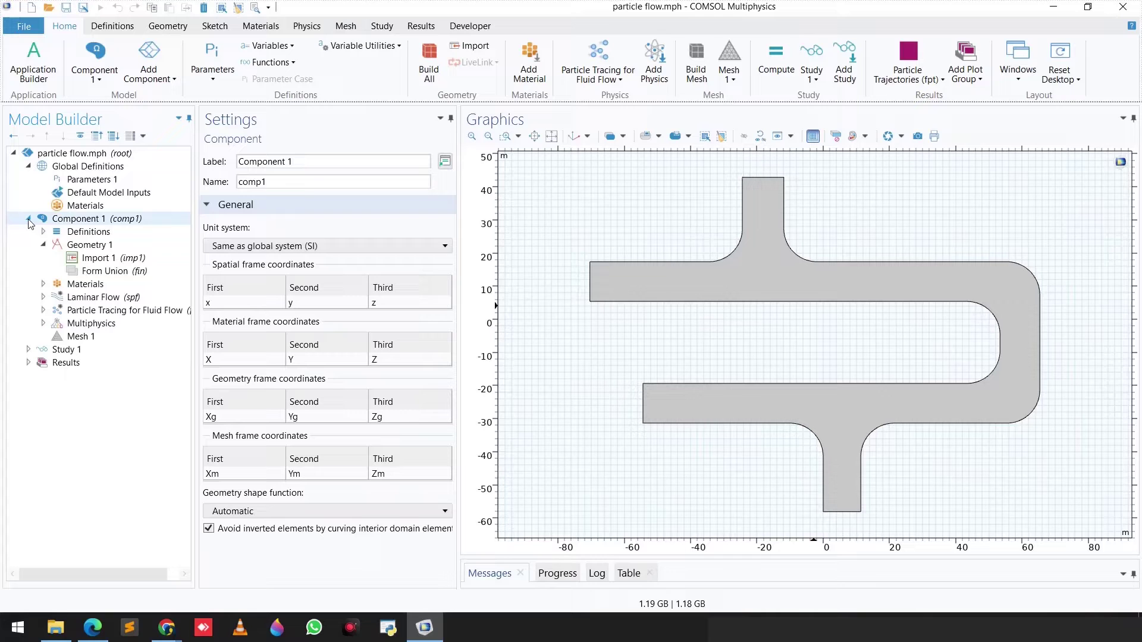
left_click(84, 248)
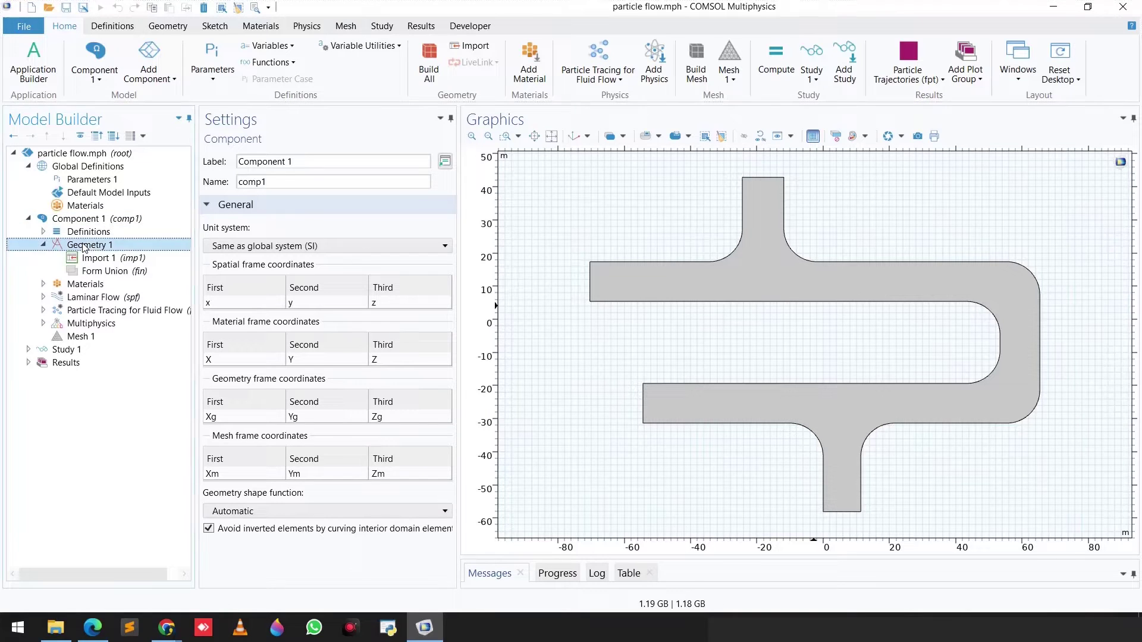
left_click(98, 259)
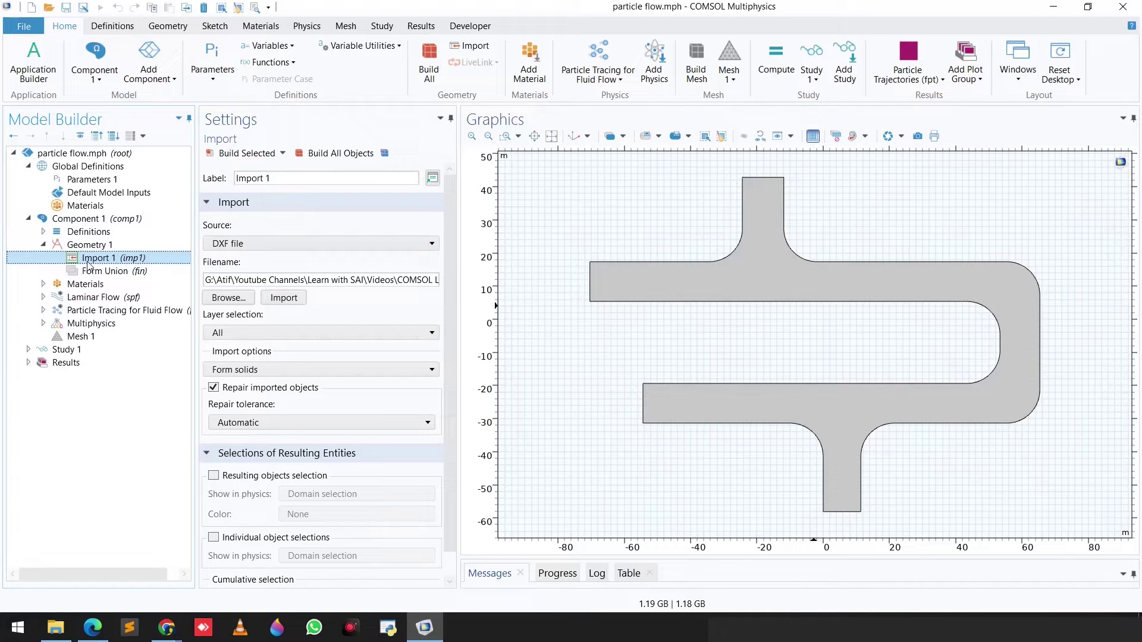
left_click(42, 284)
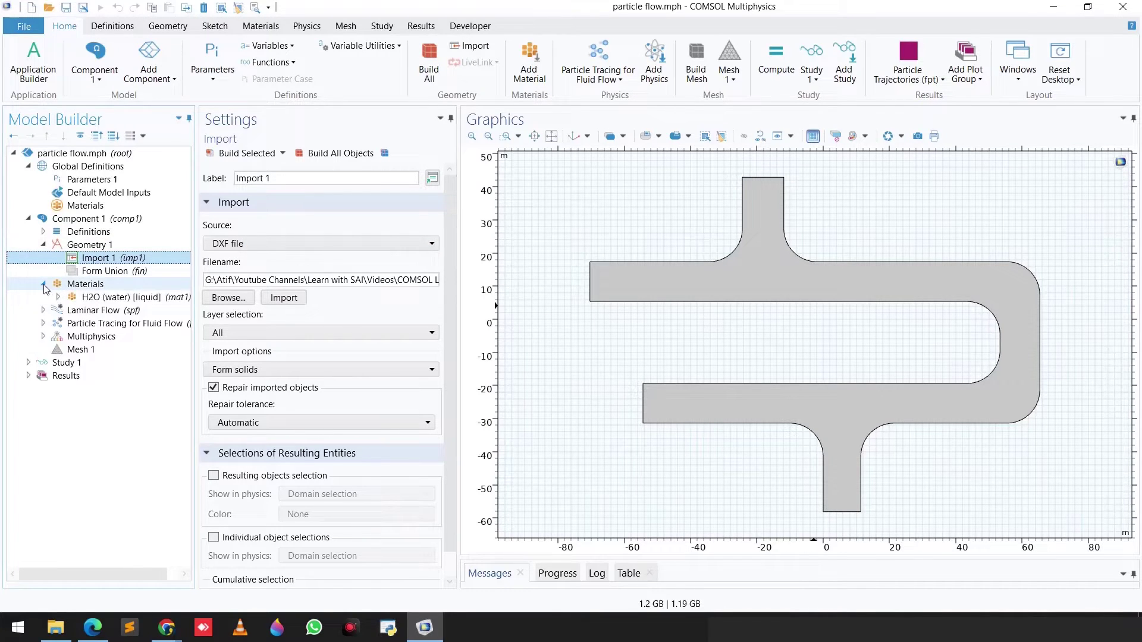
left_click(88, 297)
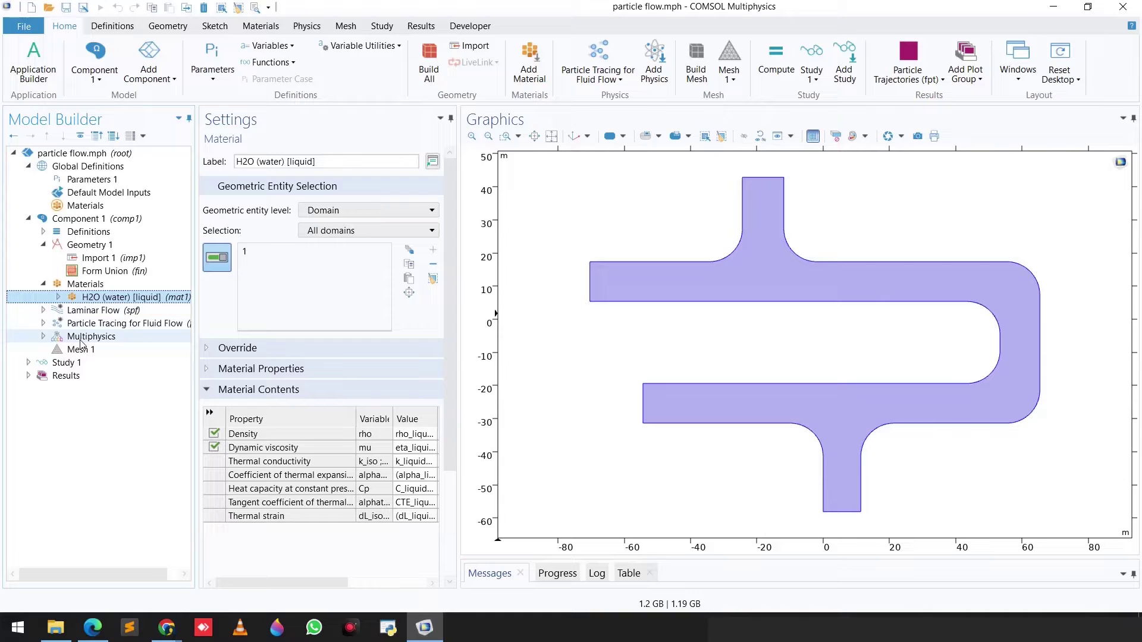
Step: Show the Laminar Flow physics settings for the incompressible pipe flow
left_click(43, 311)
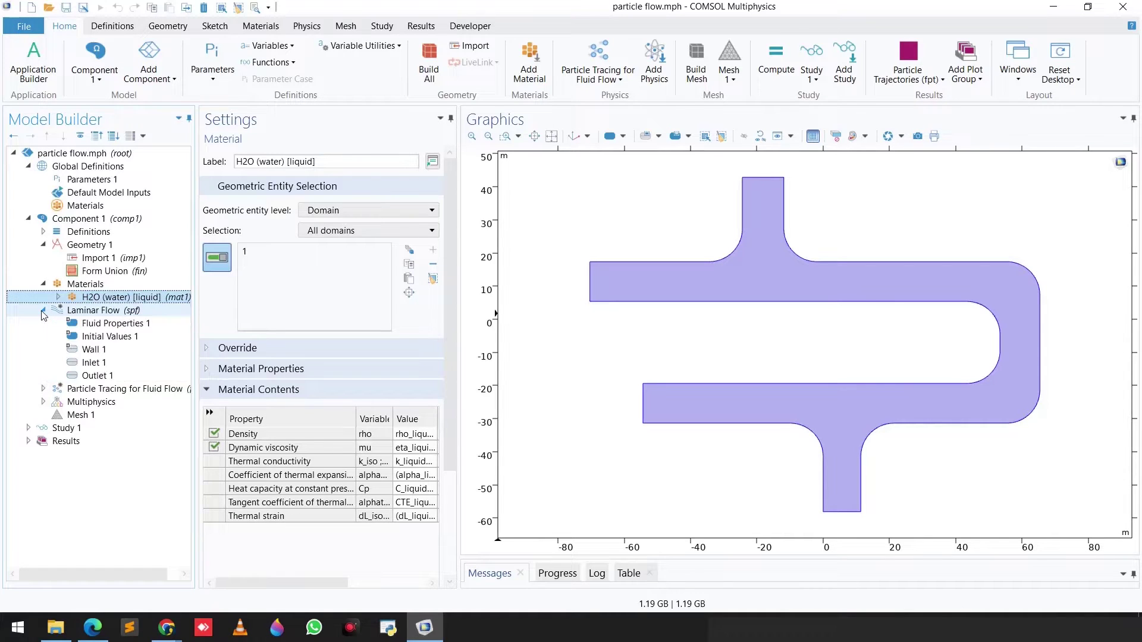
left_click(88, 311)
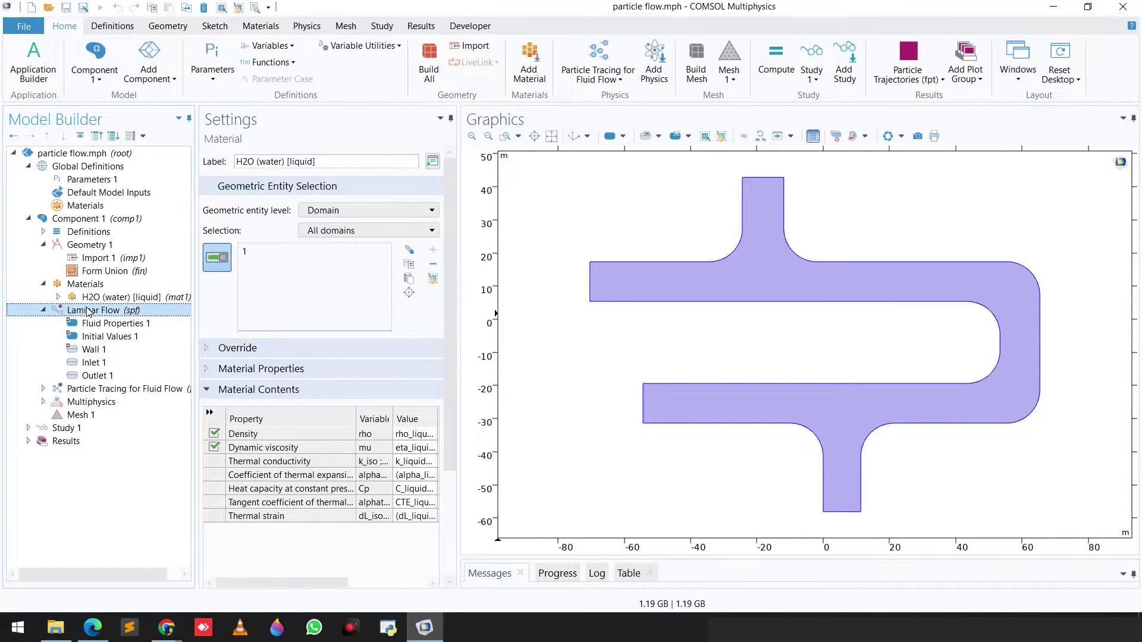
left_click(102, 390)
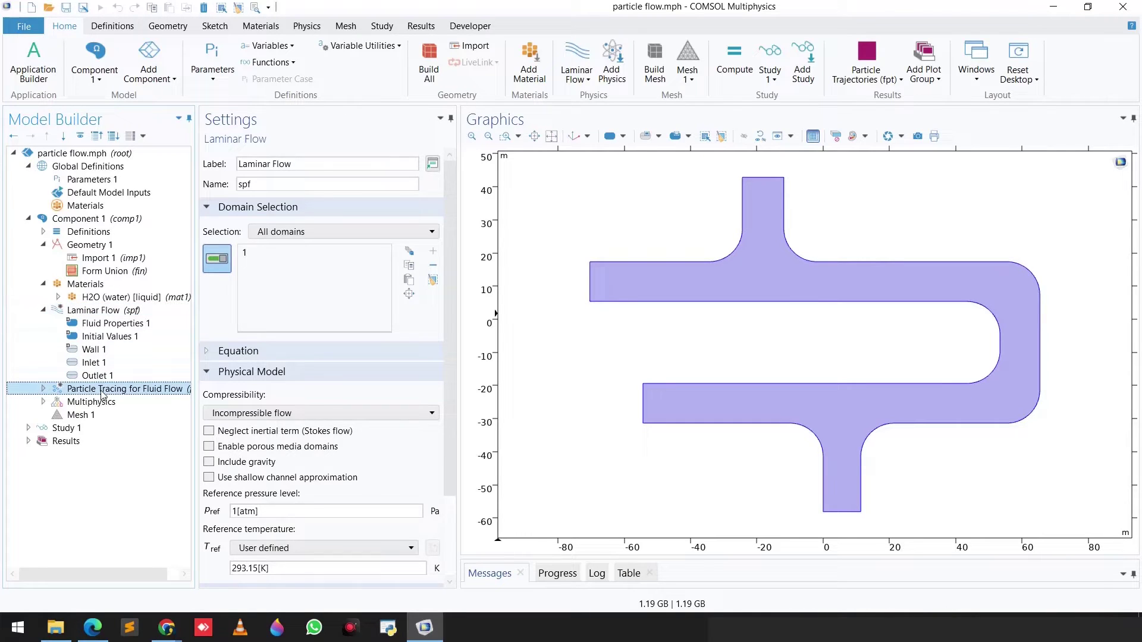
left_click(95, 315)
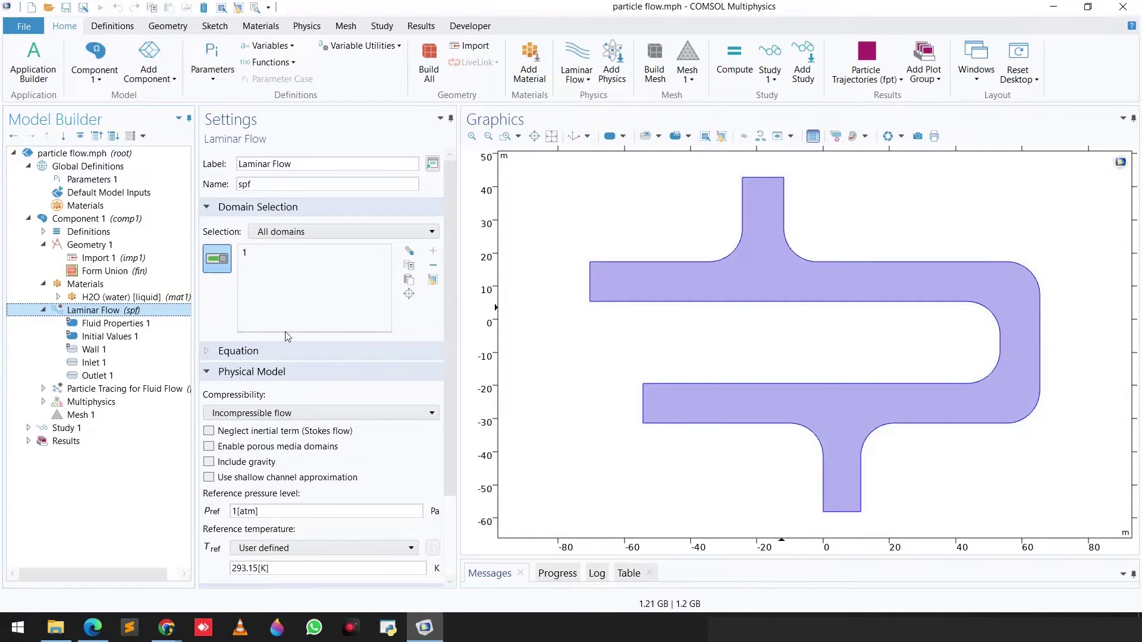
scroll(288, 337, "down", 3)
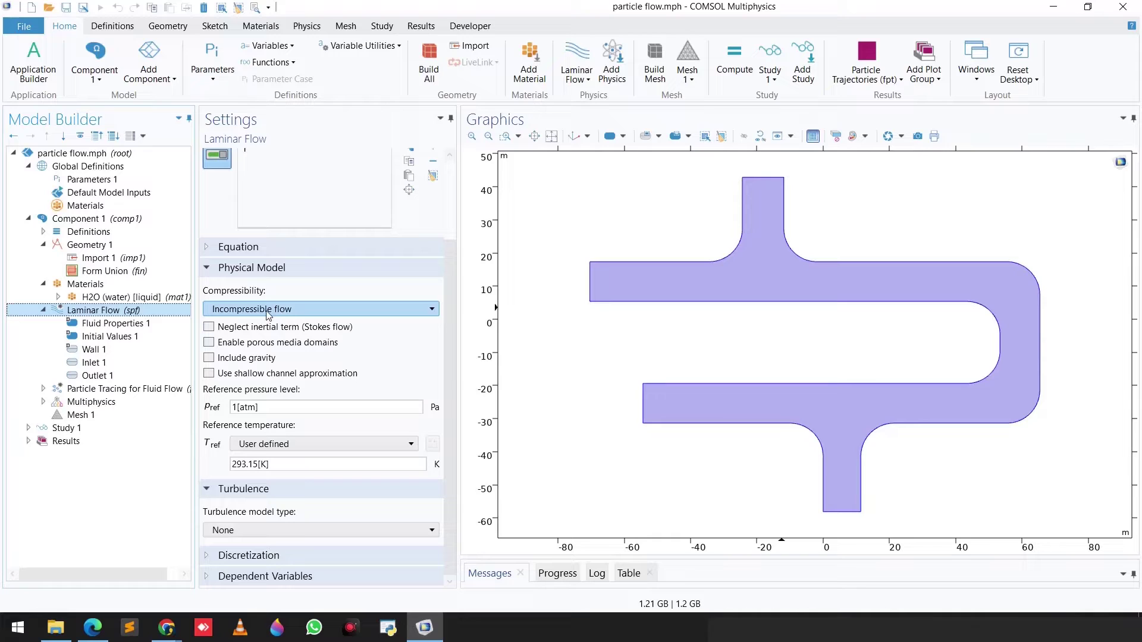
Step: Check Fluid Properties 1, zero velocity and pressure Initial Values 1, and the No slip Wall 1
left_click(117, 325)
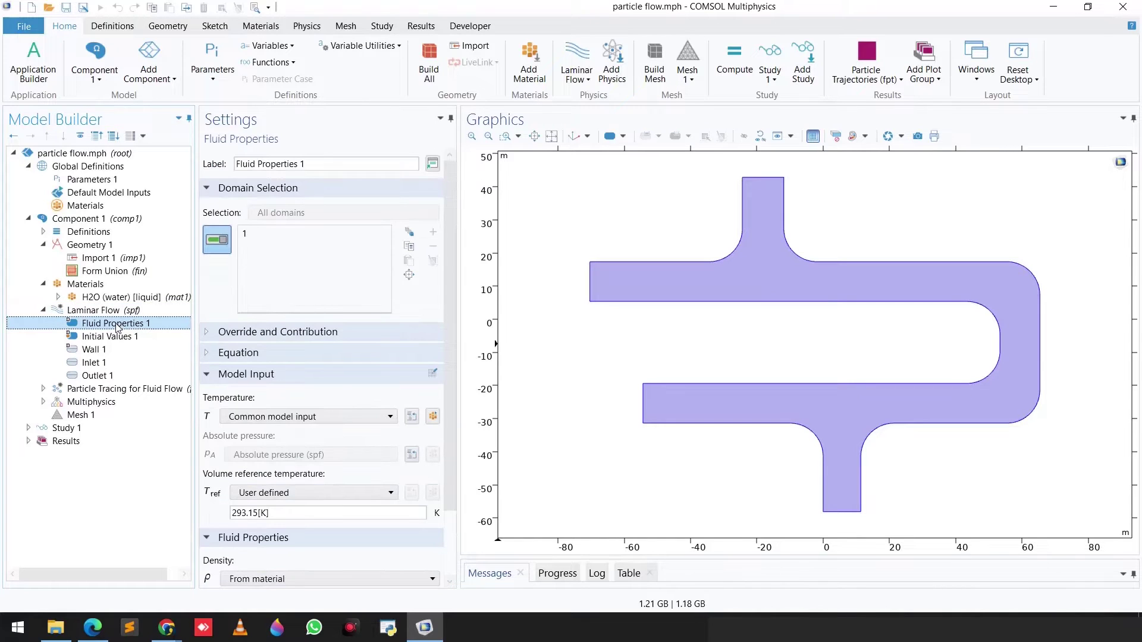
scroll(248, 360, "down", 3)
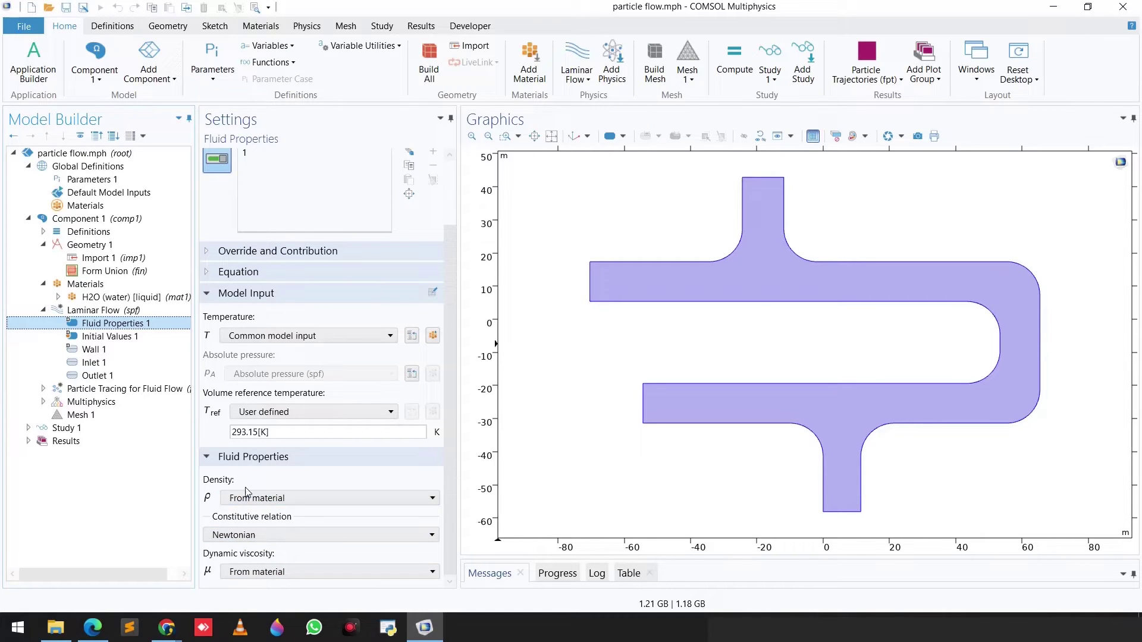
left_click(126, 338)
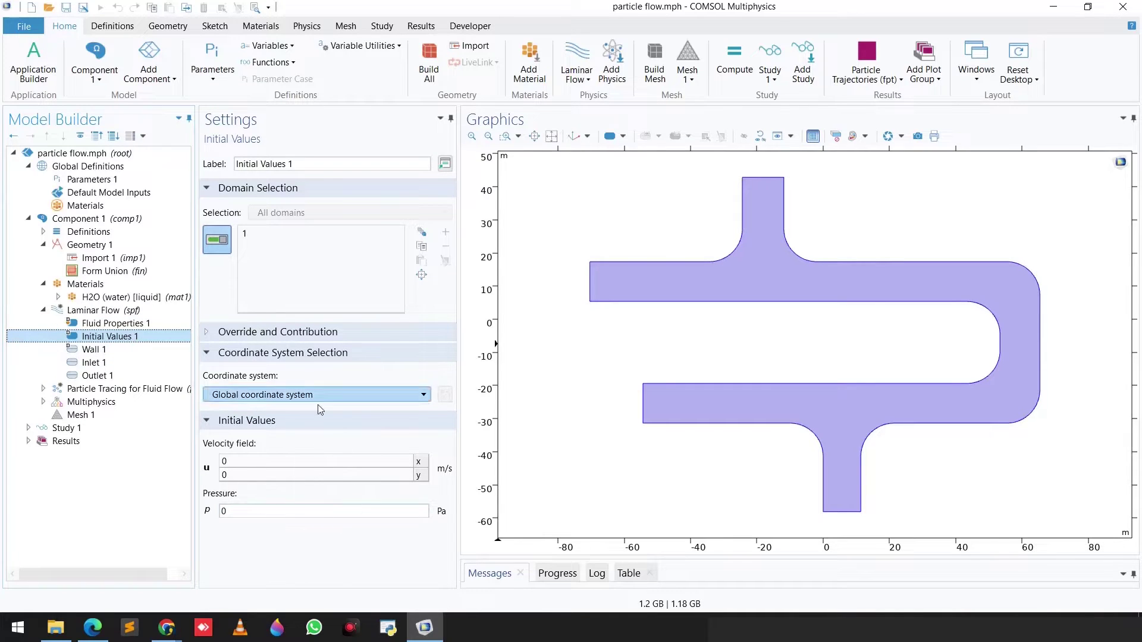
left_click(125, 351)
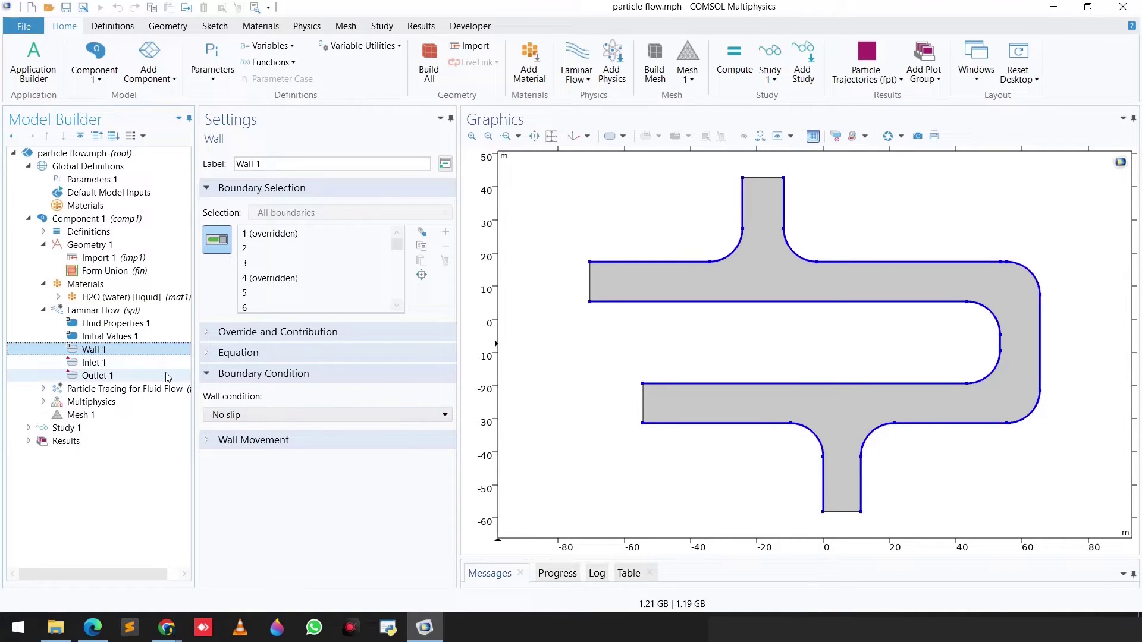
Step: Check Inlet 1 velocity of 25 m/s and Outlet 1 static pressure of 0 Pa
left_click(130, 368)
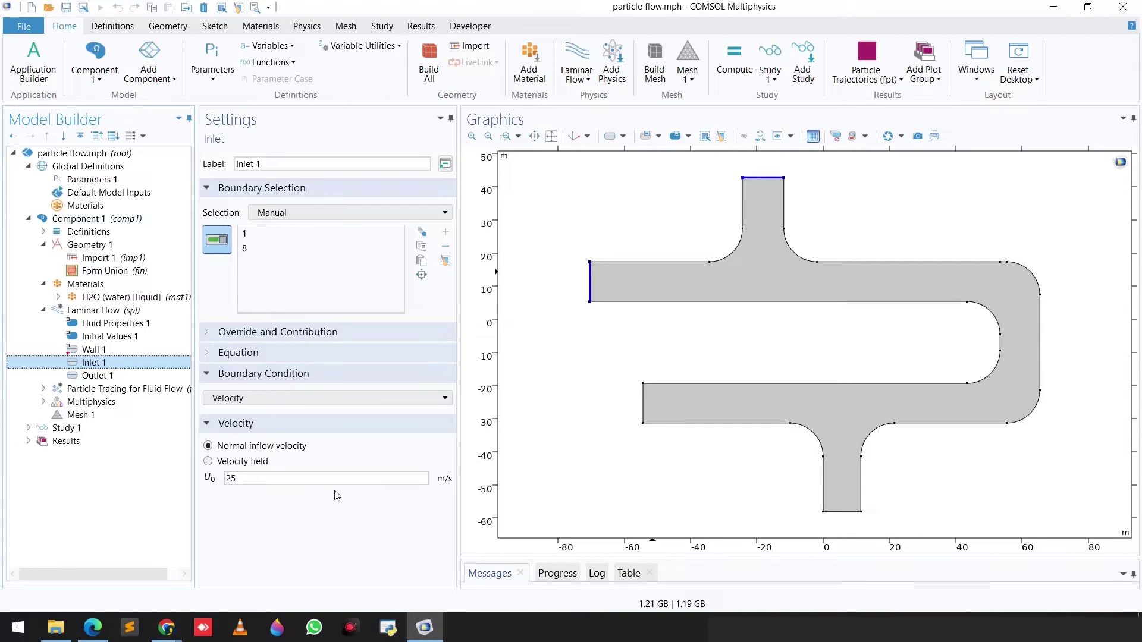
left_click(104, 377)
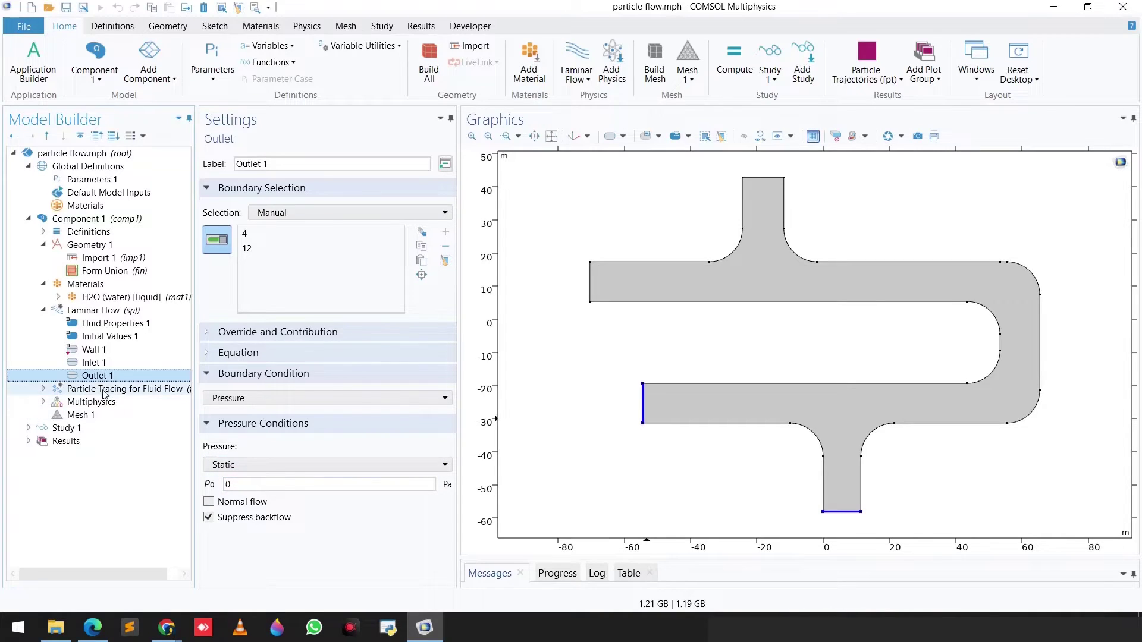
Step: Show Particle Tracing for Fluid Flow's Wall 1 with wall condition Freeze
left_click(62, 388)
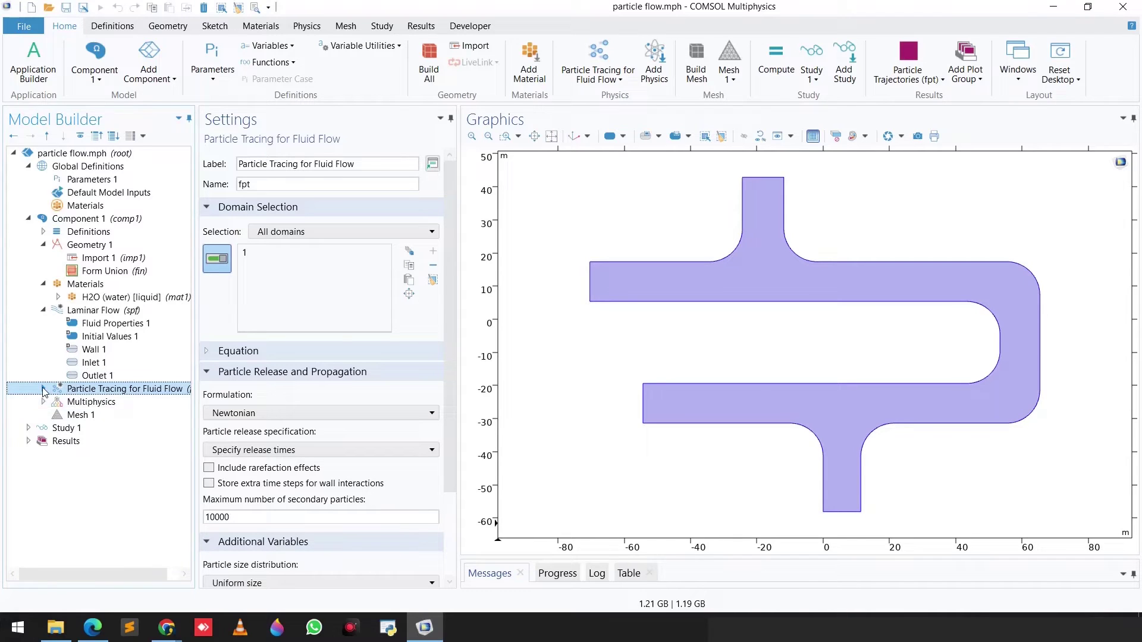
left_click(43, 389)
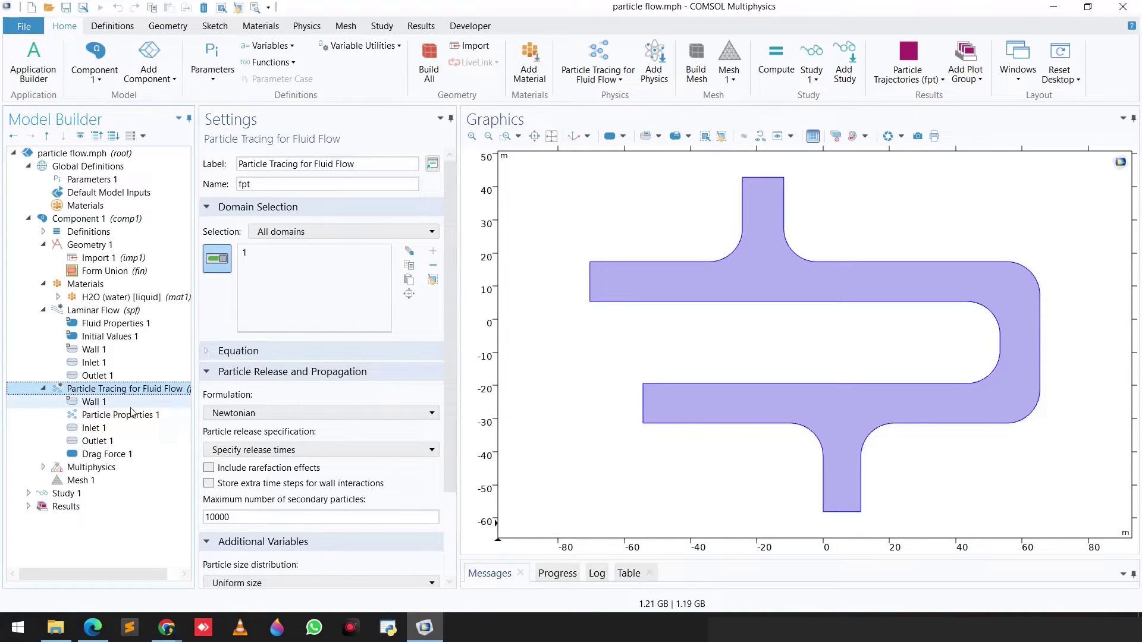
scroll(321, 398, "down", 3)
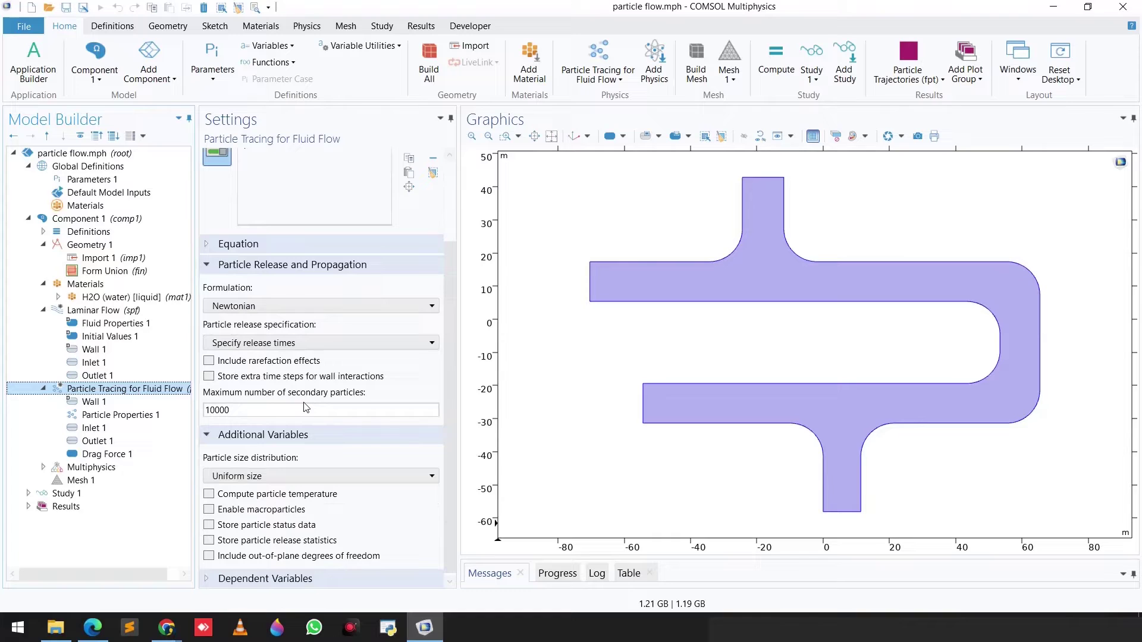
scroll(286, 408, "down", 1)
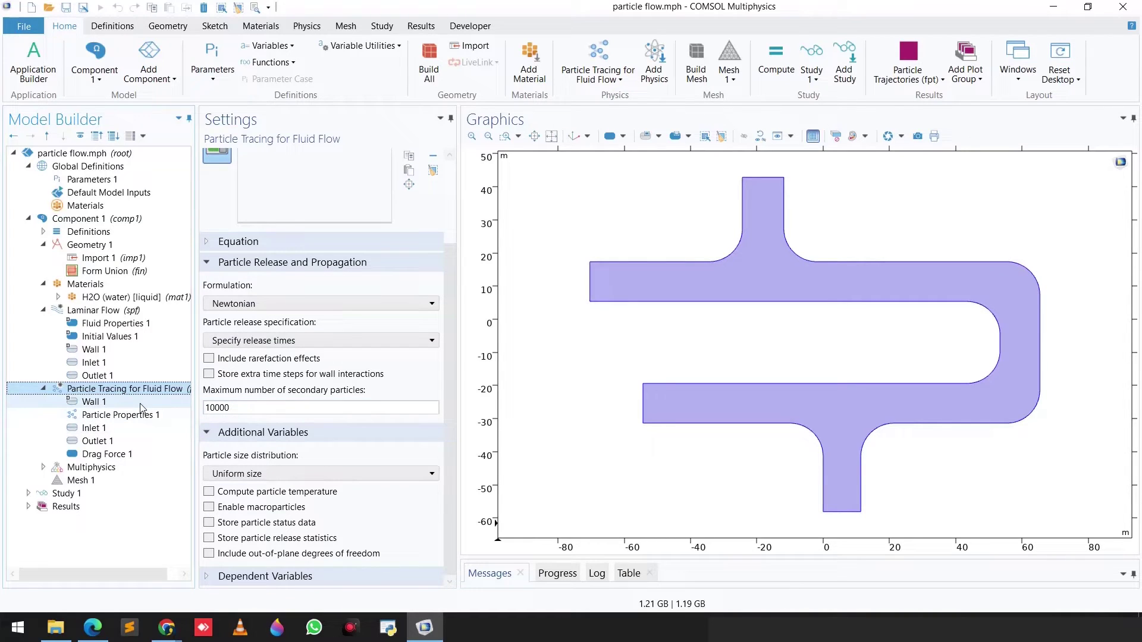
left_click(94, 402)
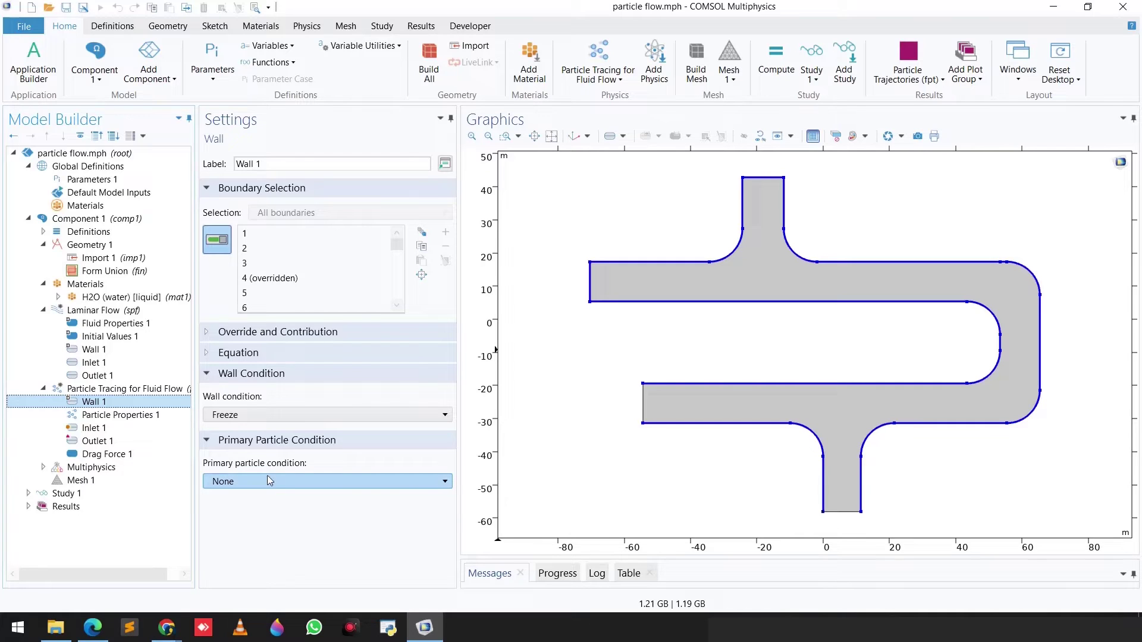
Step: Check the 2200 kg/m³, 1 µm particle properties and Inlet 1 release times range(0,0.1,10)
left_click(119, 416)
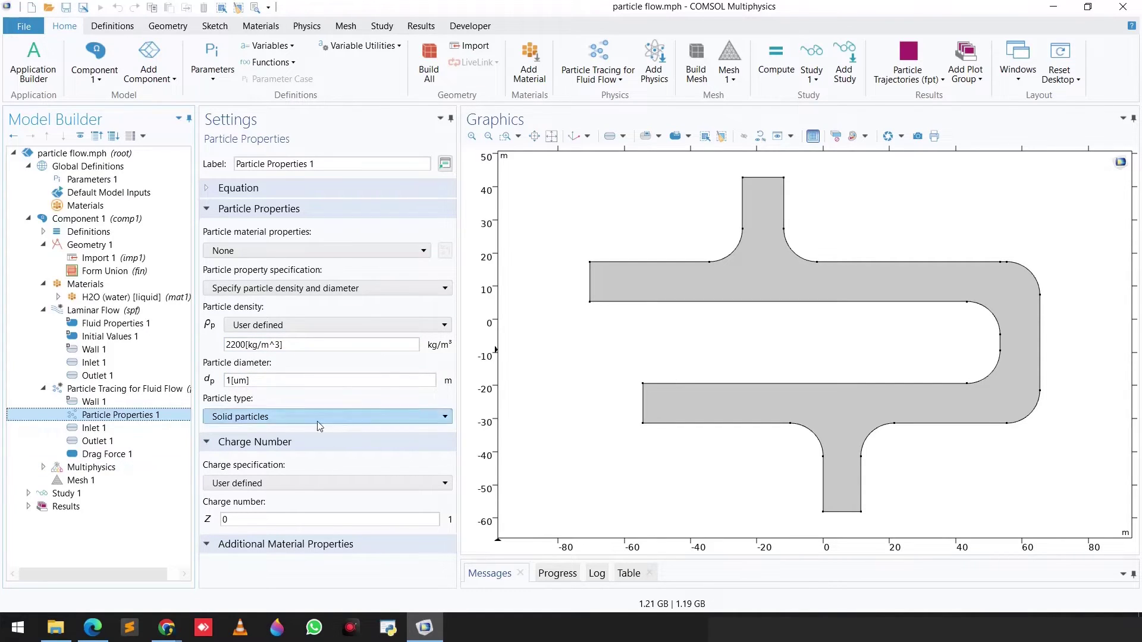
left_click(94, 428)
left_click(106, 419)
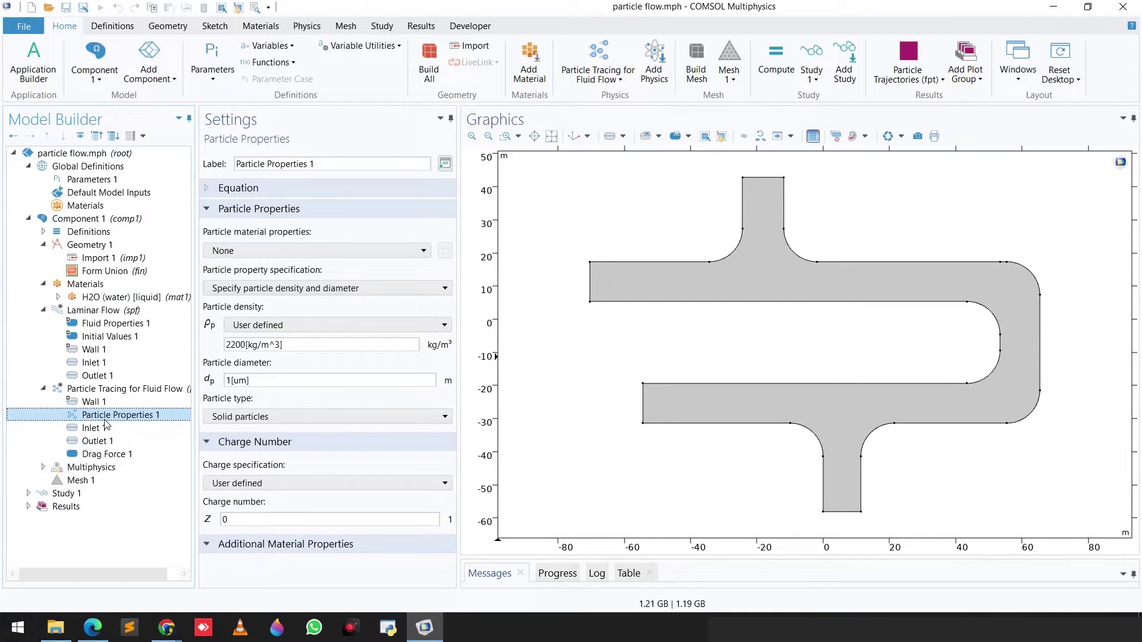
left_click(95, 428)
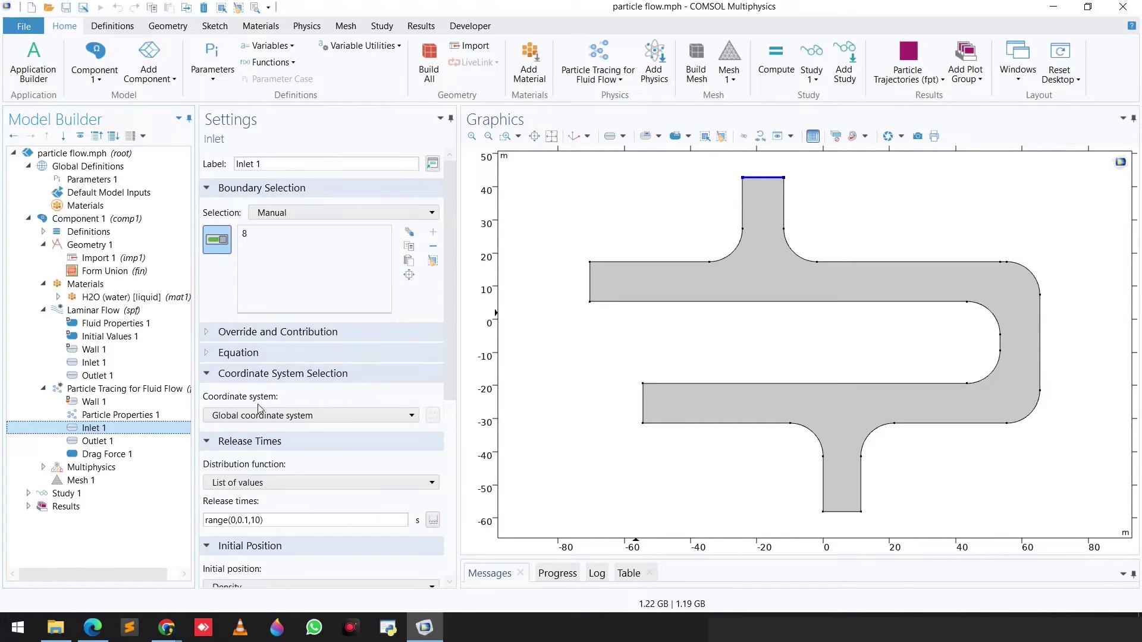
Step: Inspect the Inlet 1 release times and keep the initial particle position as Density
scroll(266, 408, "down", 3)
scroll(690, 84, "down", 1)
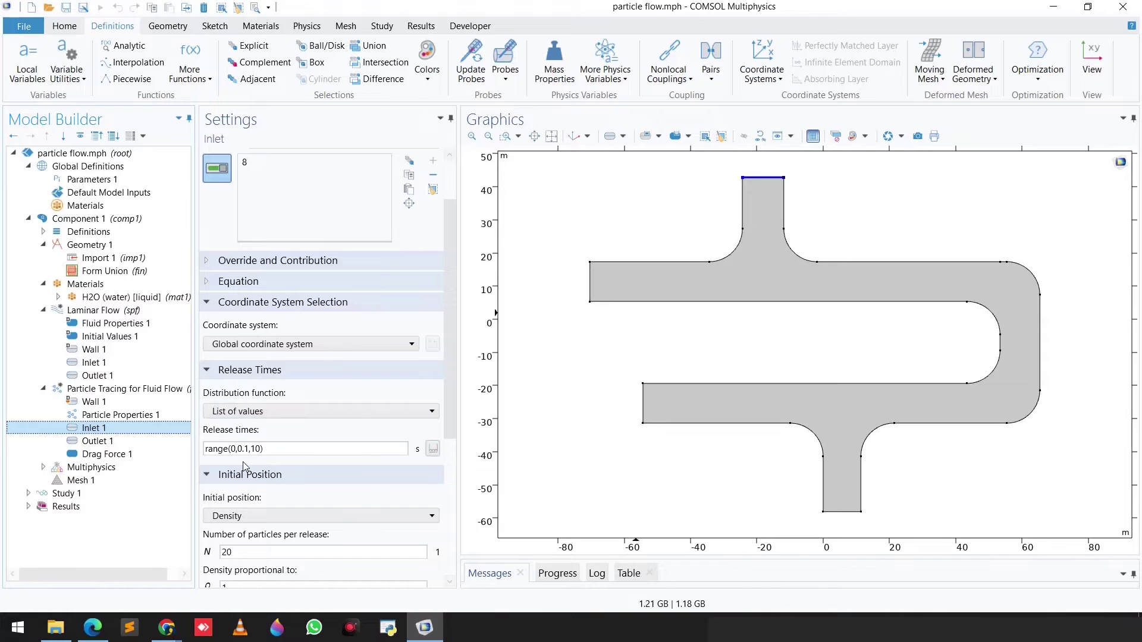
left_click(268, 449)
scroll(229, 333, "down", 4)
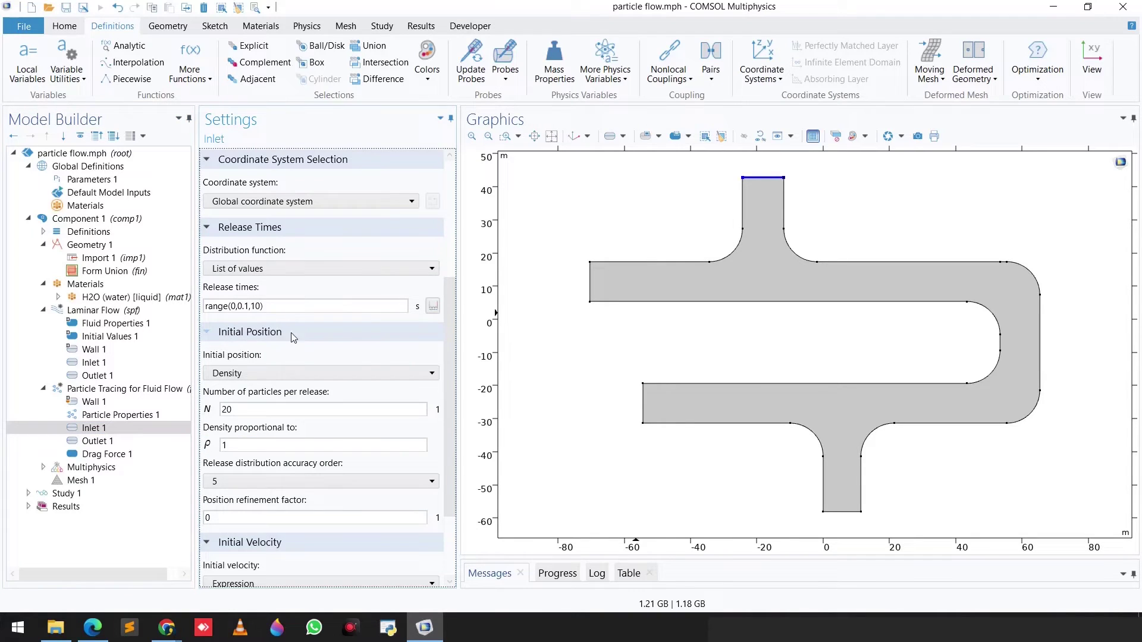
left_click(250, 373)
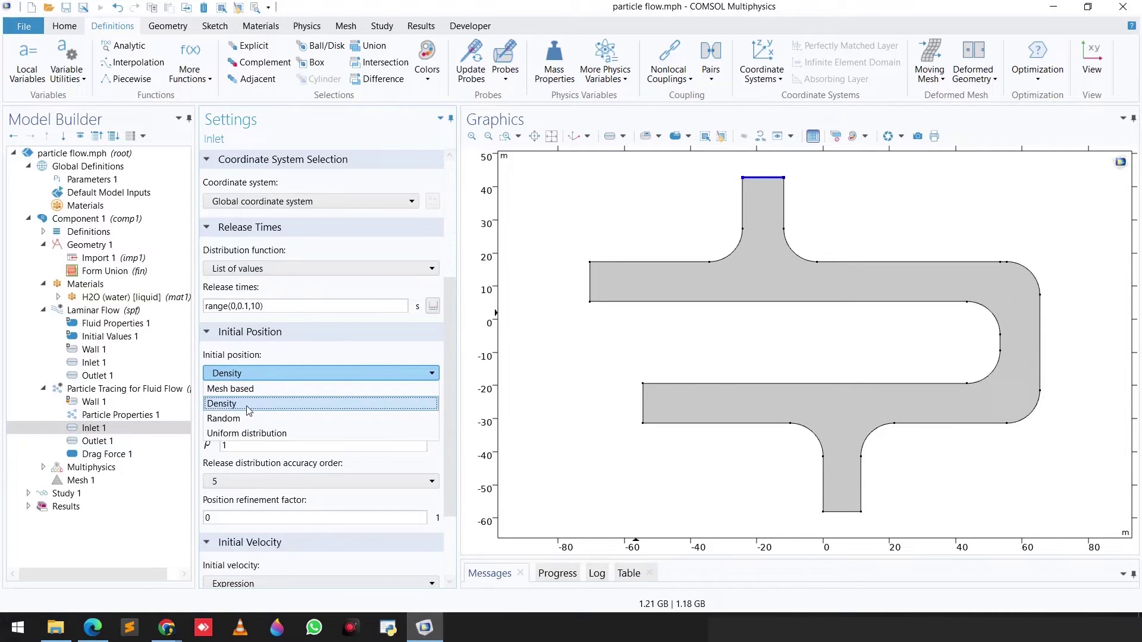
left_click(250, 404)
left_click(348, 394)
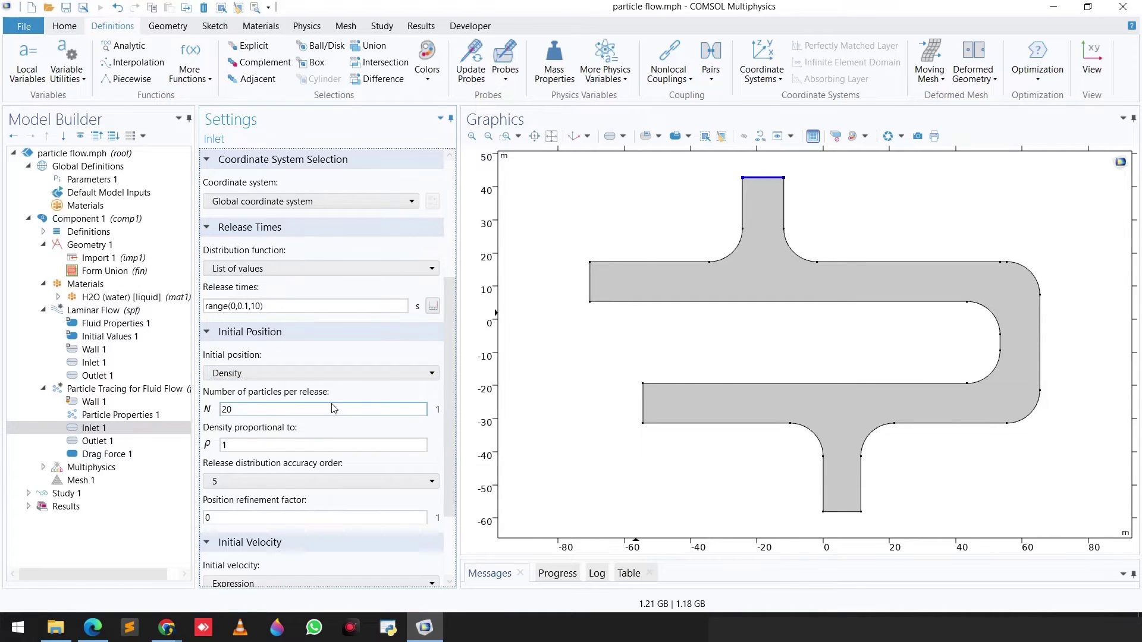
Step: Keep Expression initial velocity from the spf velocity field, then check the Freeze outlet
scroll(333, 408, "down", 1)
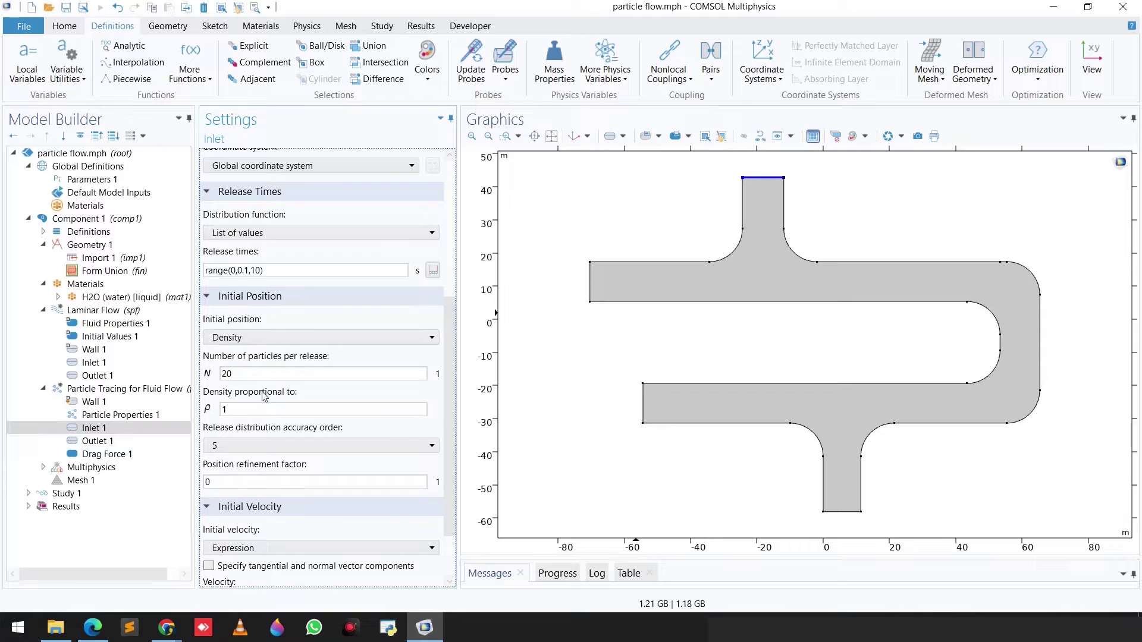
scroll(275, 400, "down", 1)
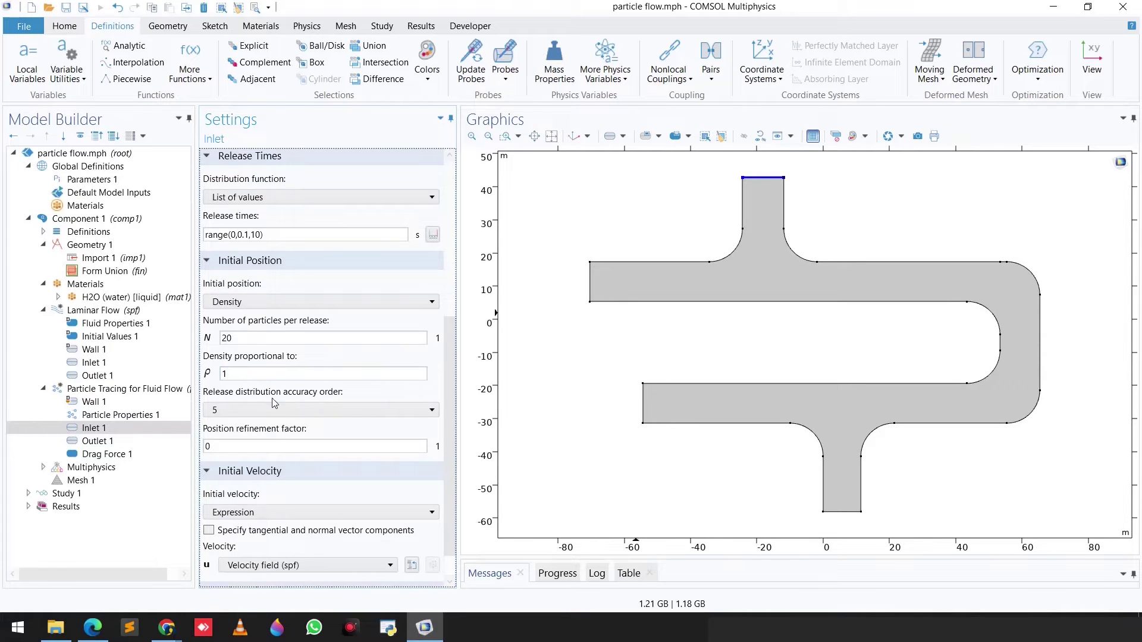
scroll(266, 422, "down", 1)
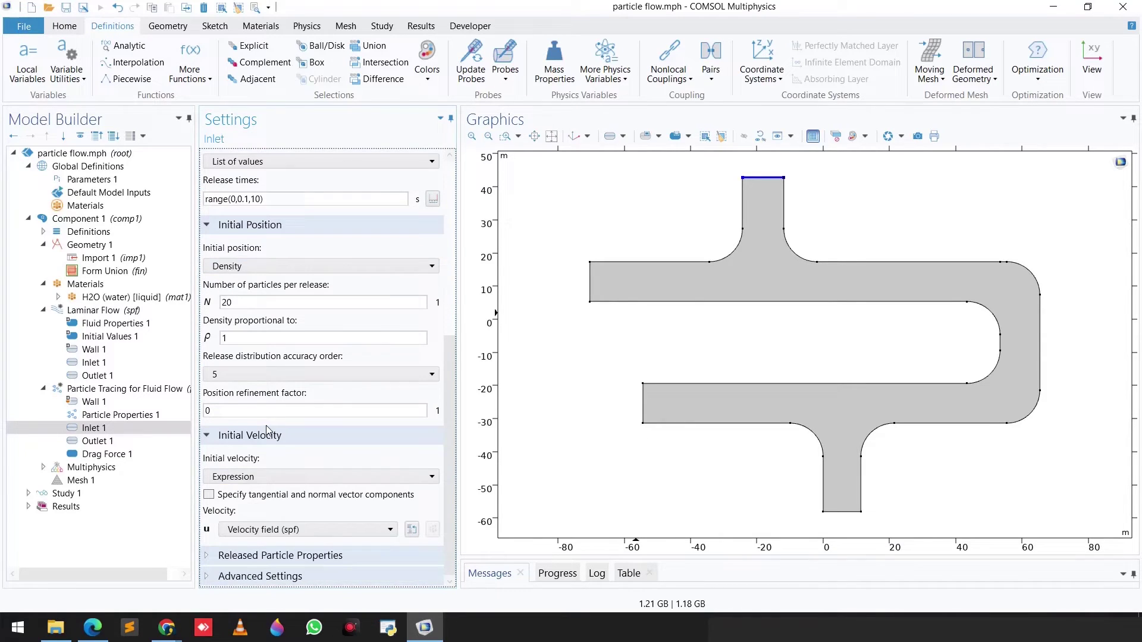
left_click(284, 477)
left_click(272, 495)
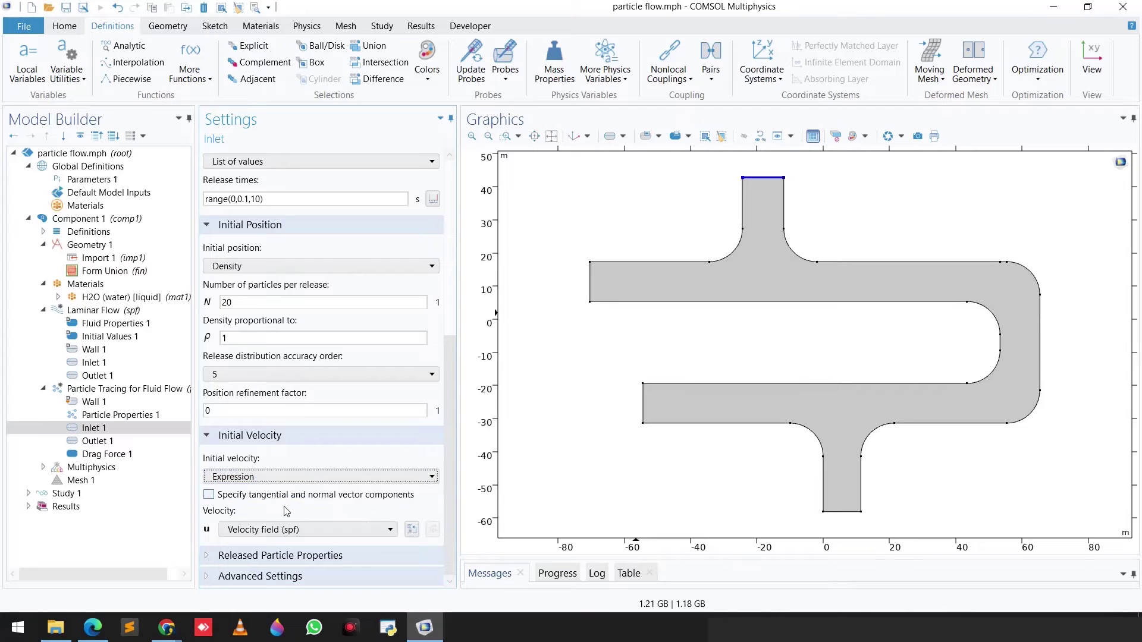
left_click(275, 536)
left_click(279, 547)
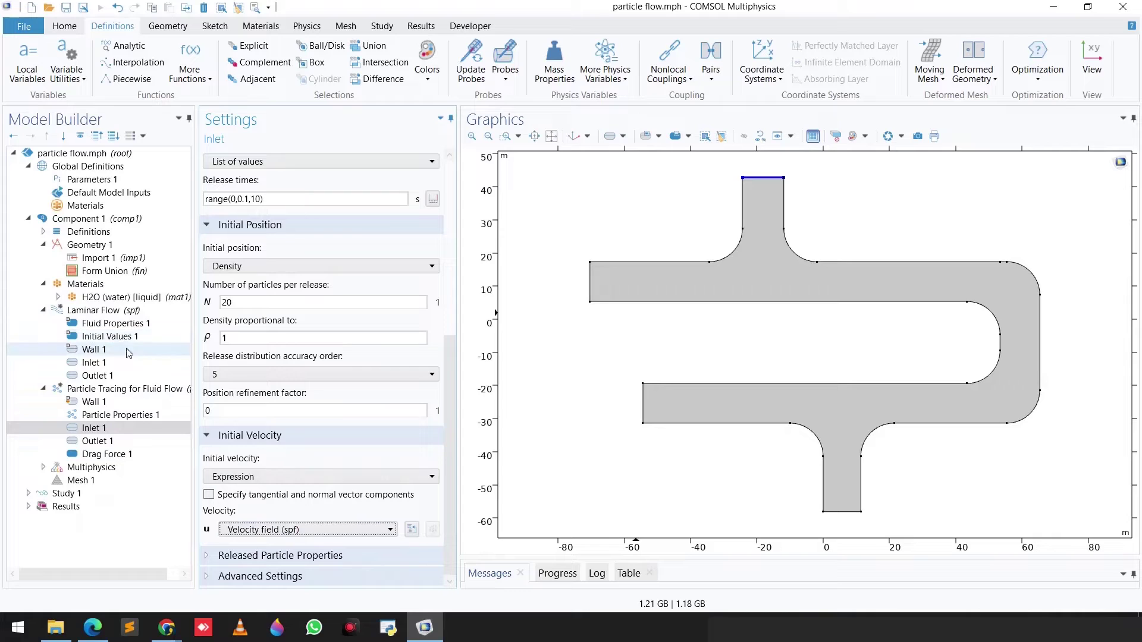
left_click(98, 441)
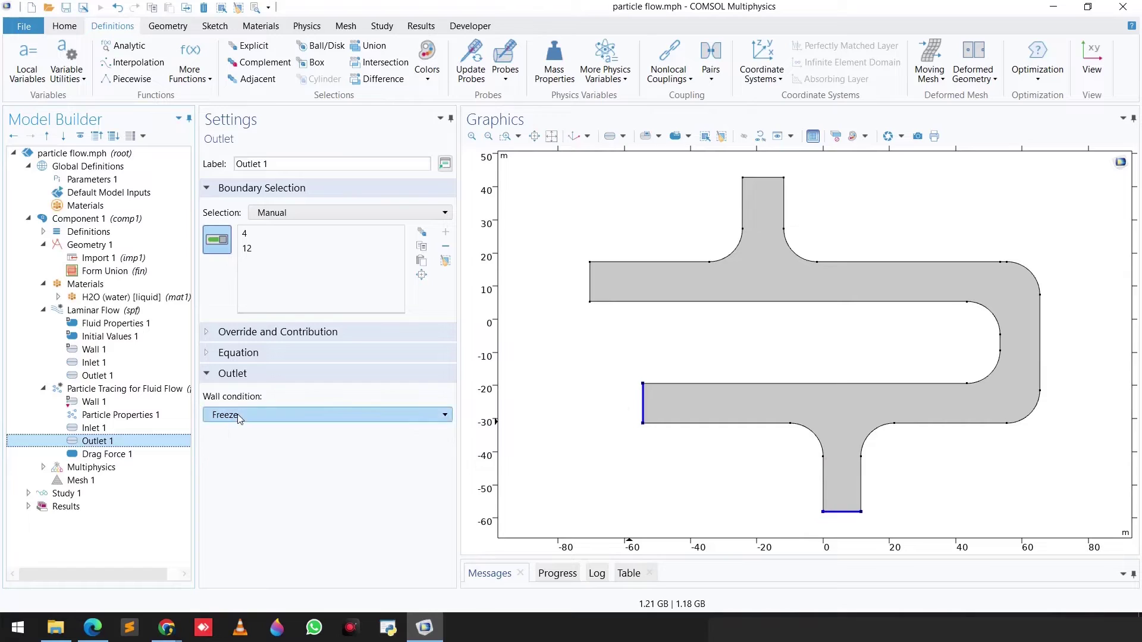
Step: Review Stokes drag velocity, viscosity and density inputs, then build the Coarse physics-controlled mesh
left_click(114, 458)
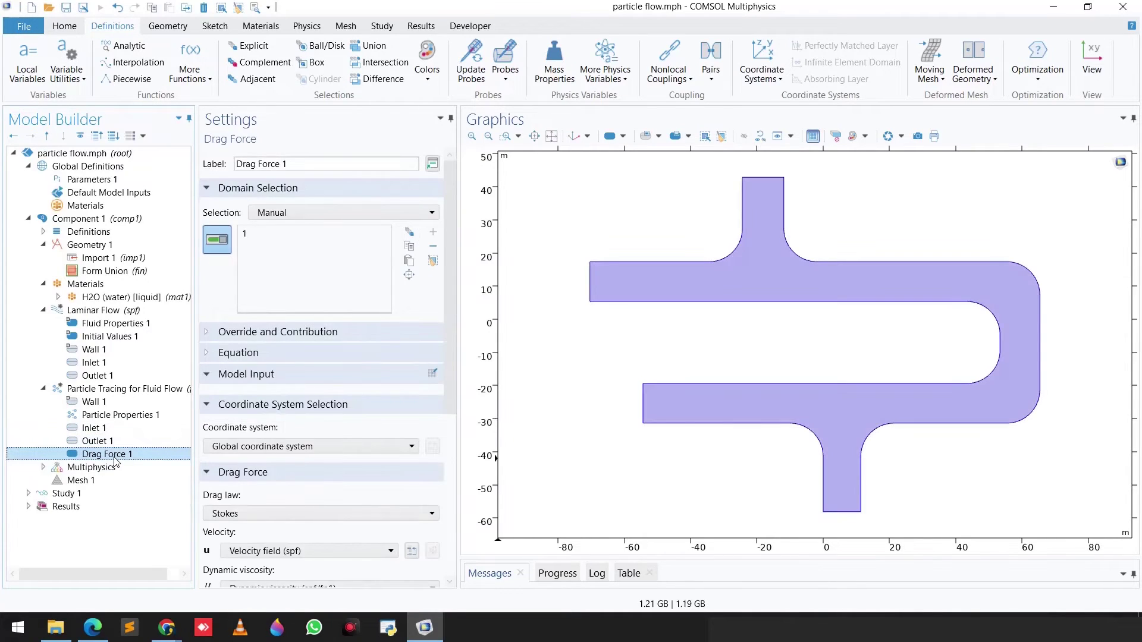
scroll(258, 400, "down", 5)
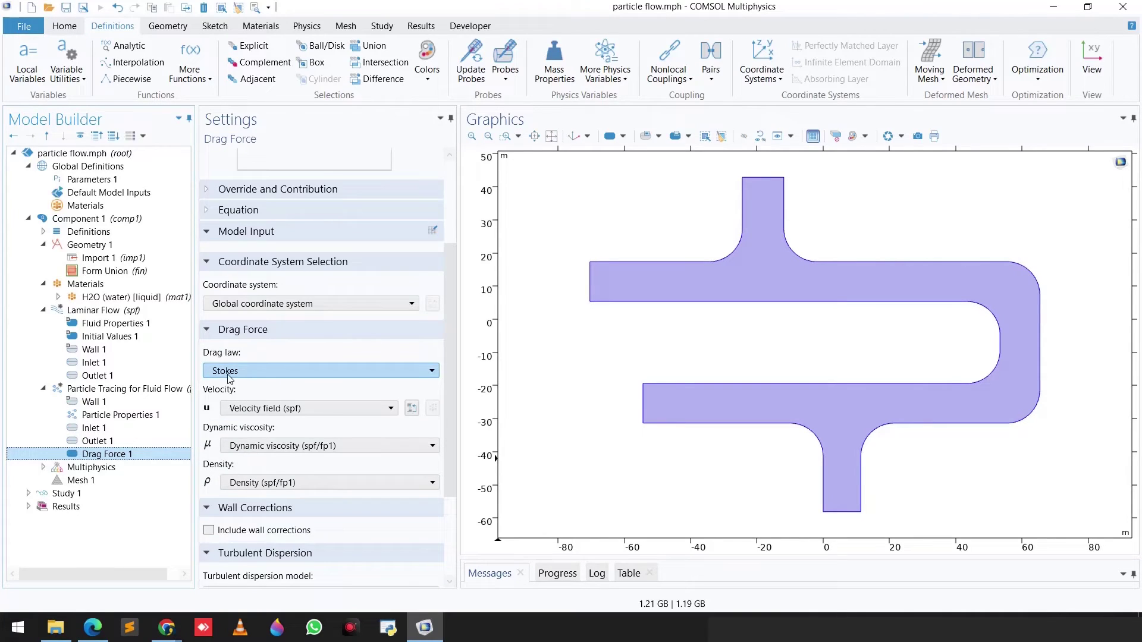
scroll(229, 379, "down", 1)
left_click(249, 371)
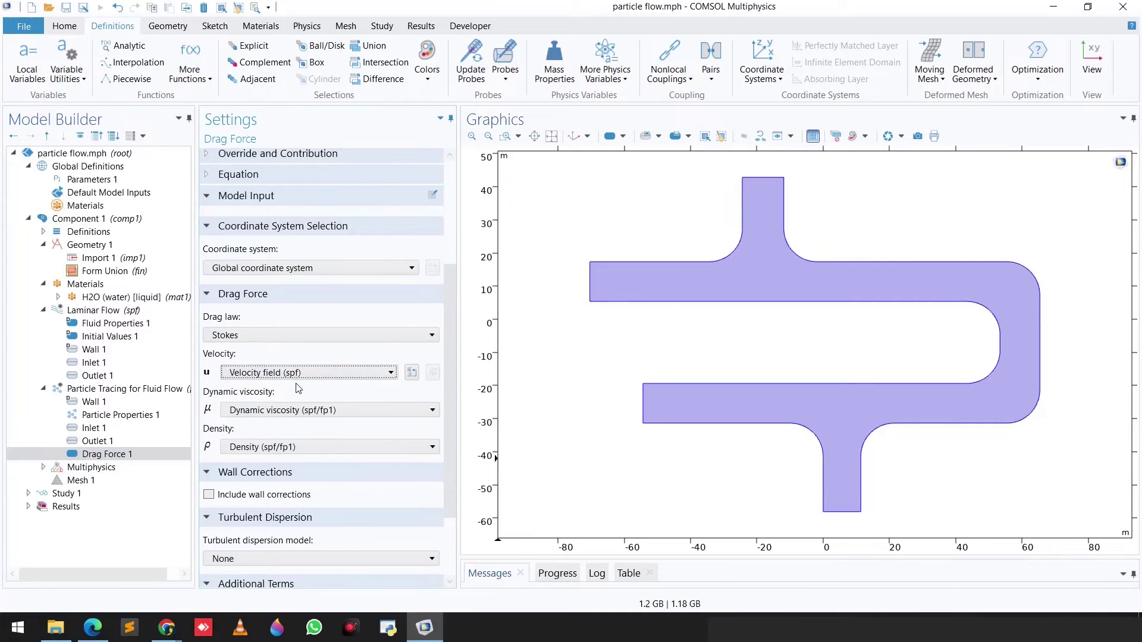
left_click(291, 388)
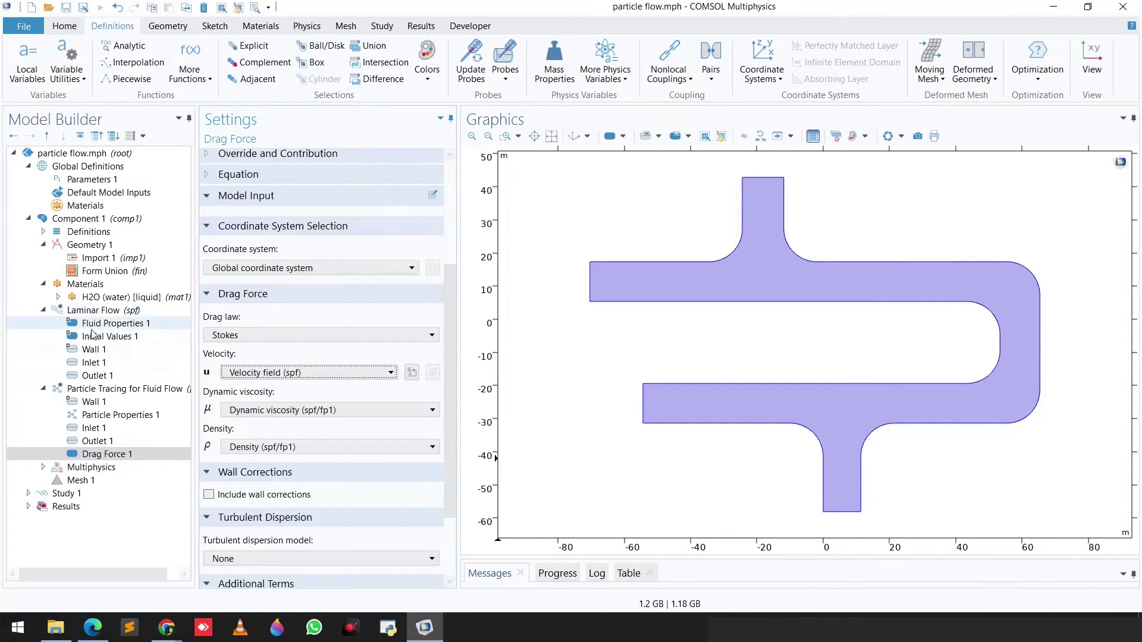
left_click(314, 414)
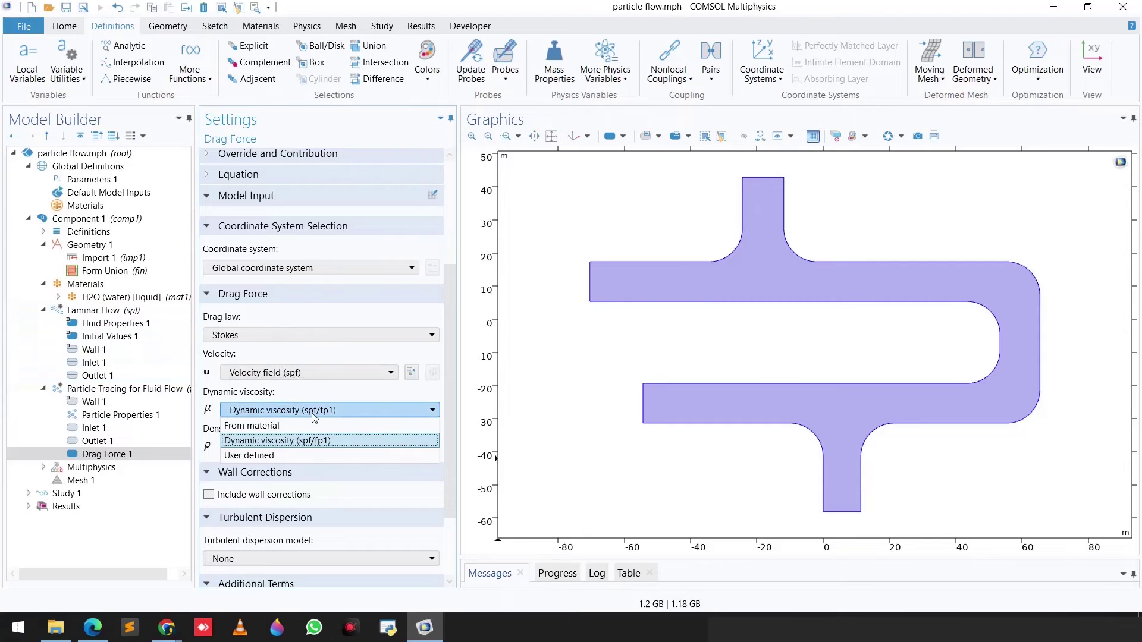
left_click(314, 414)
left_click(318, 447)
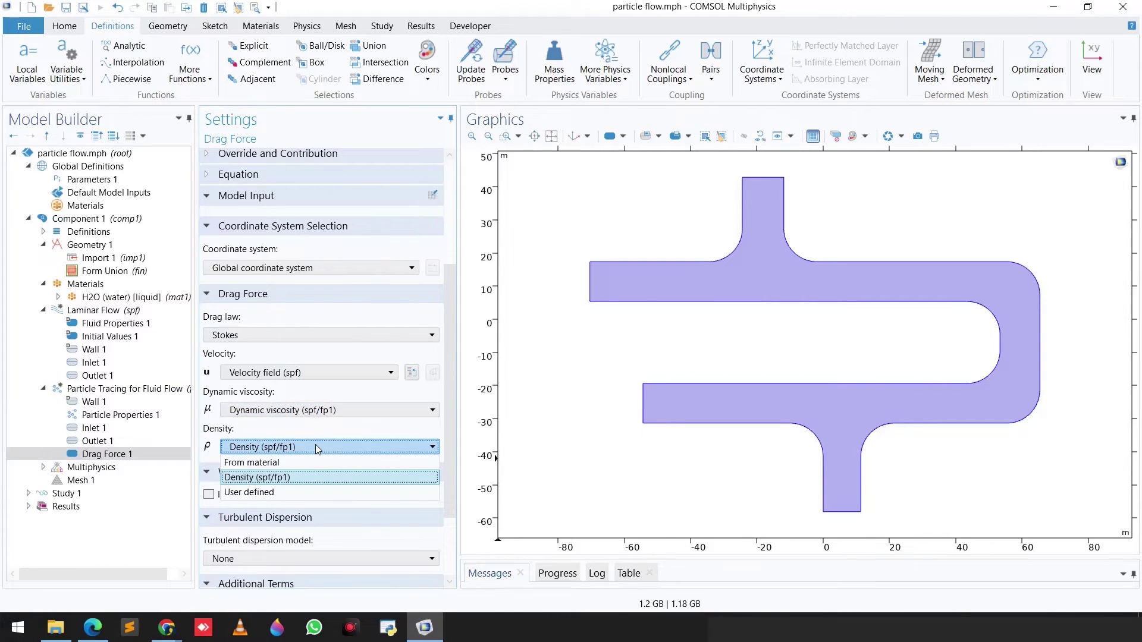
left_click(318, 447)
scroll(315, 495, "down", 1)
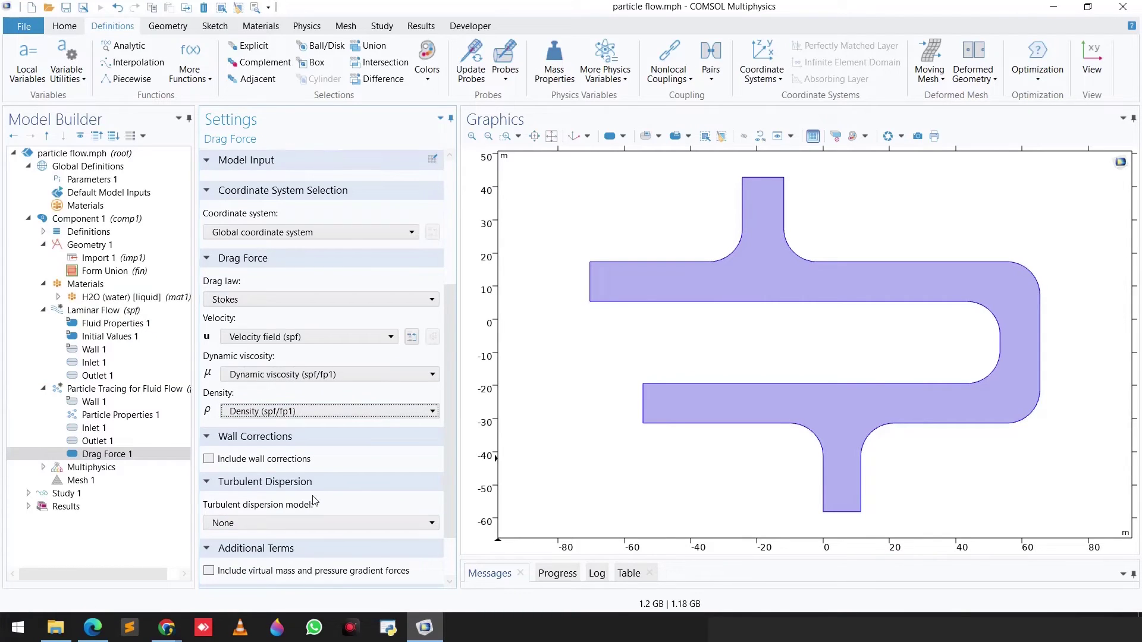
left_click(116, 482)
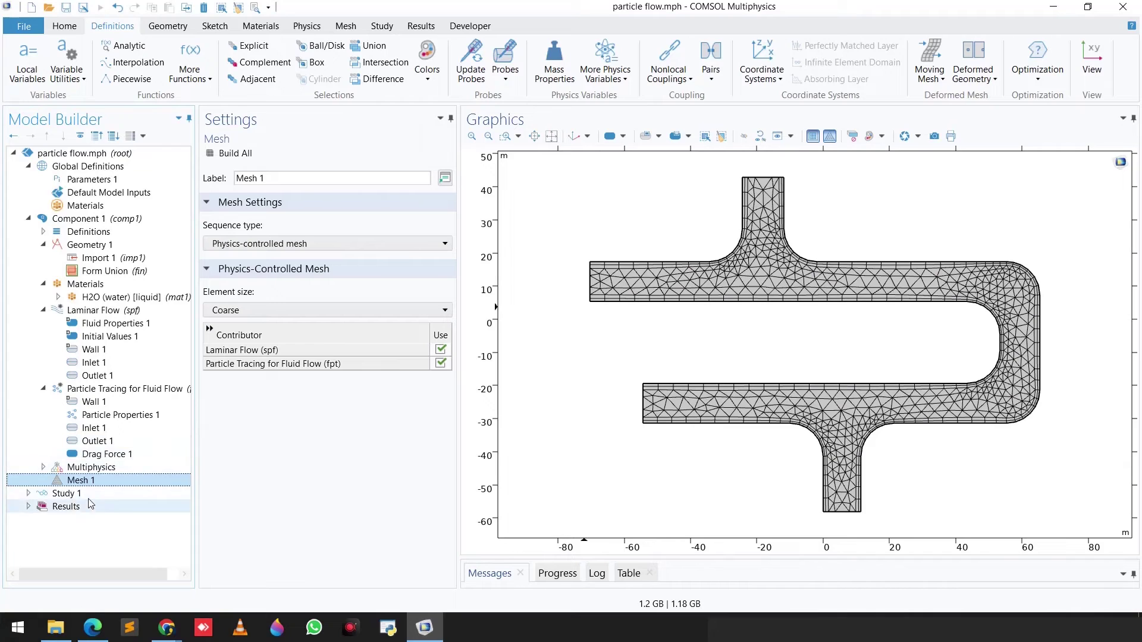
Step: Inspect Study 1's Stationary flow step and range(0,0.1,10) s Time Dependent particle step
left_click(28, 495)
left_click(65, 495)
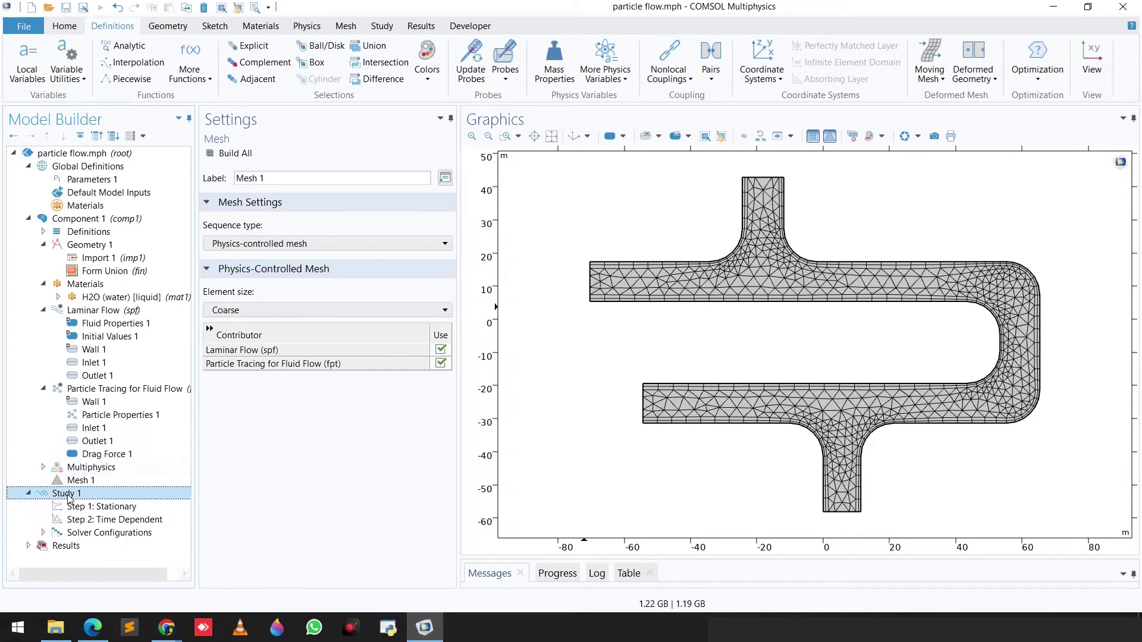
left_click(97, 508)
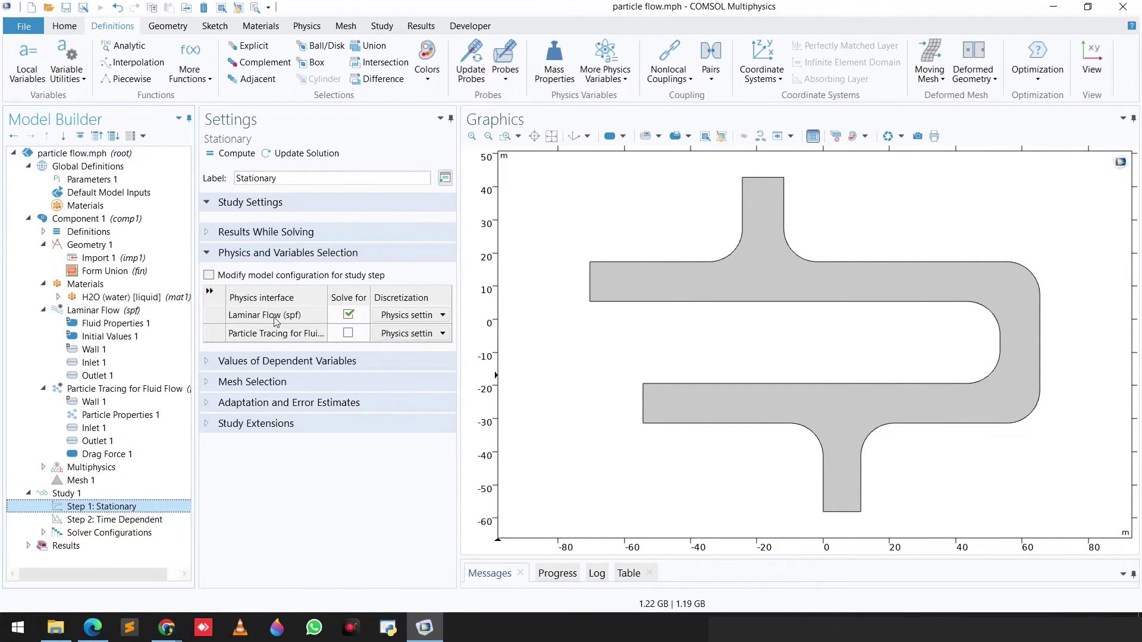
left_click(115, 521)
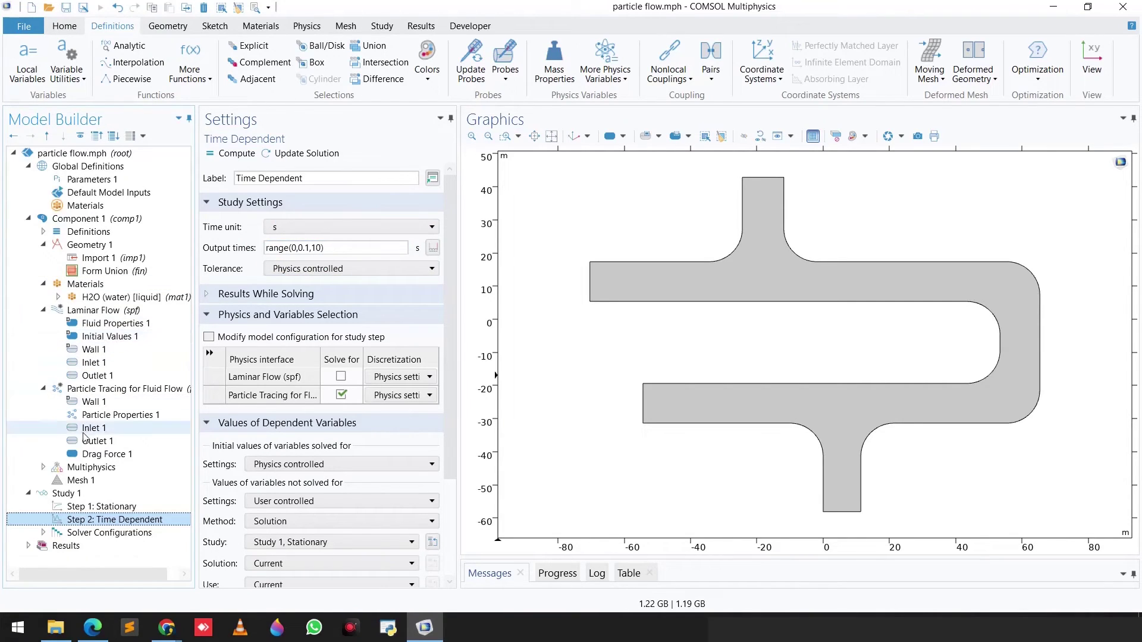
left_click(28, 546)
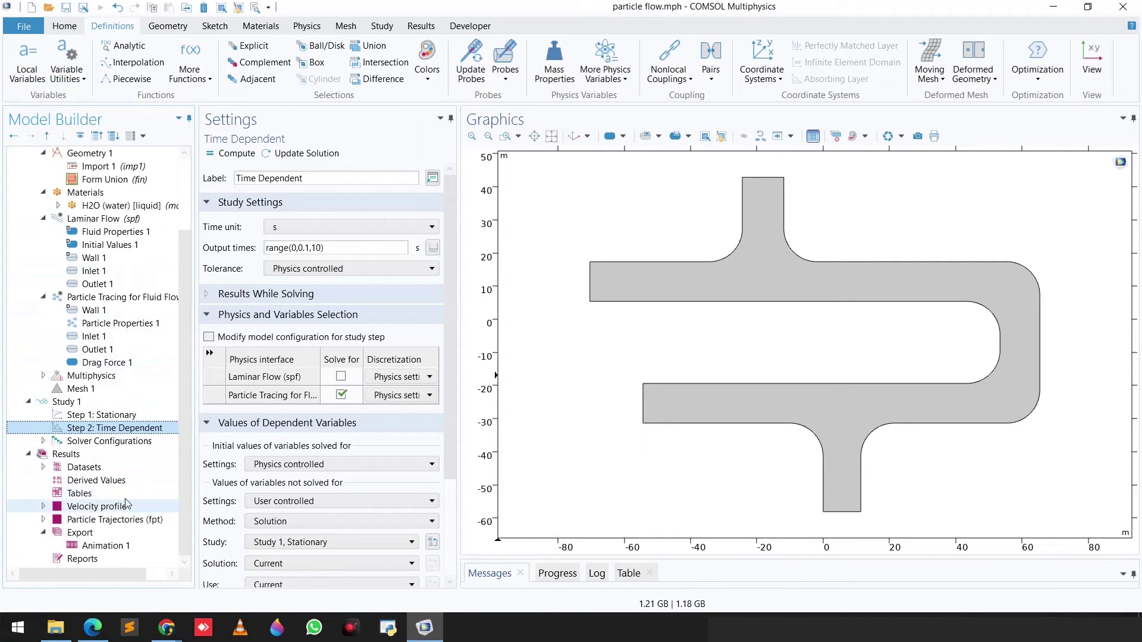
Step: Show the Velocity profile plot with streamlines, then Particle Trajectories (fpt) at 0 s
left_click(97, 506)
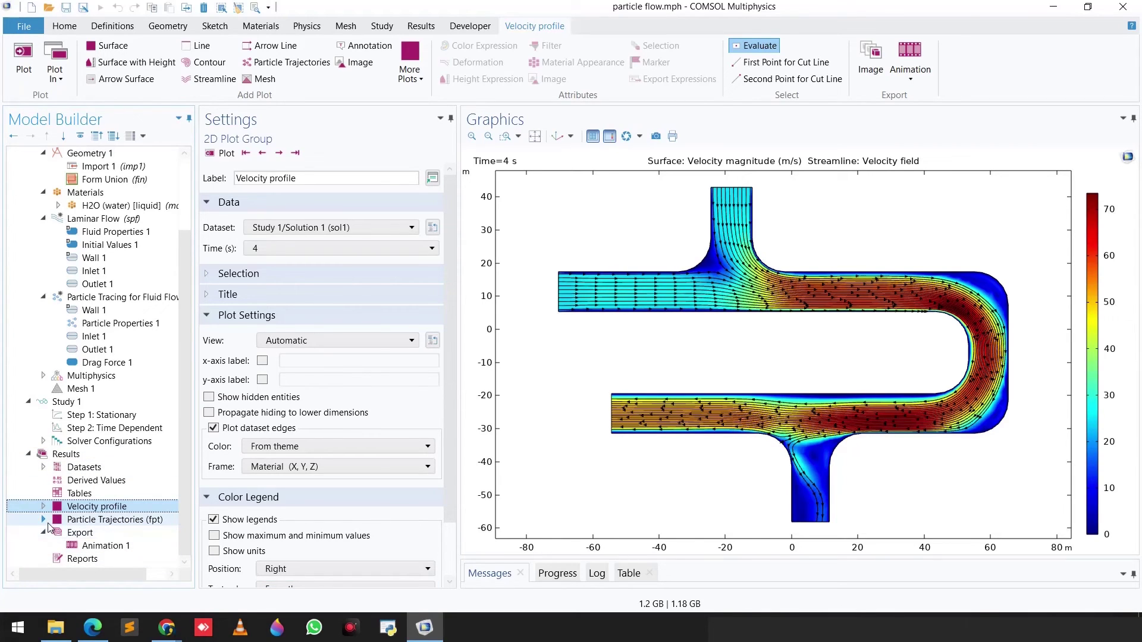
left_click(76, 521)
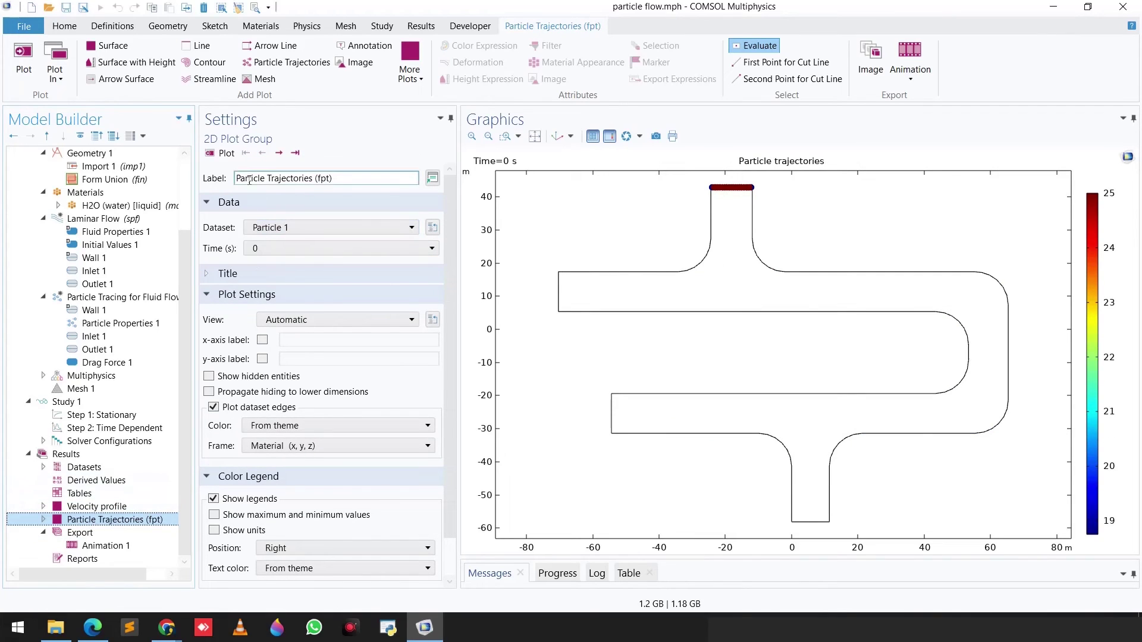
Step: Advance the Particle Trajectories plot time step by time step from 0 s to 4.9 s
left_click(279, 153)
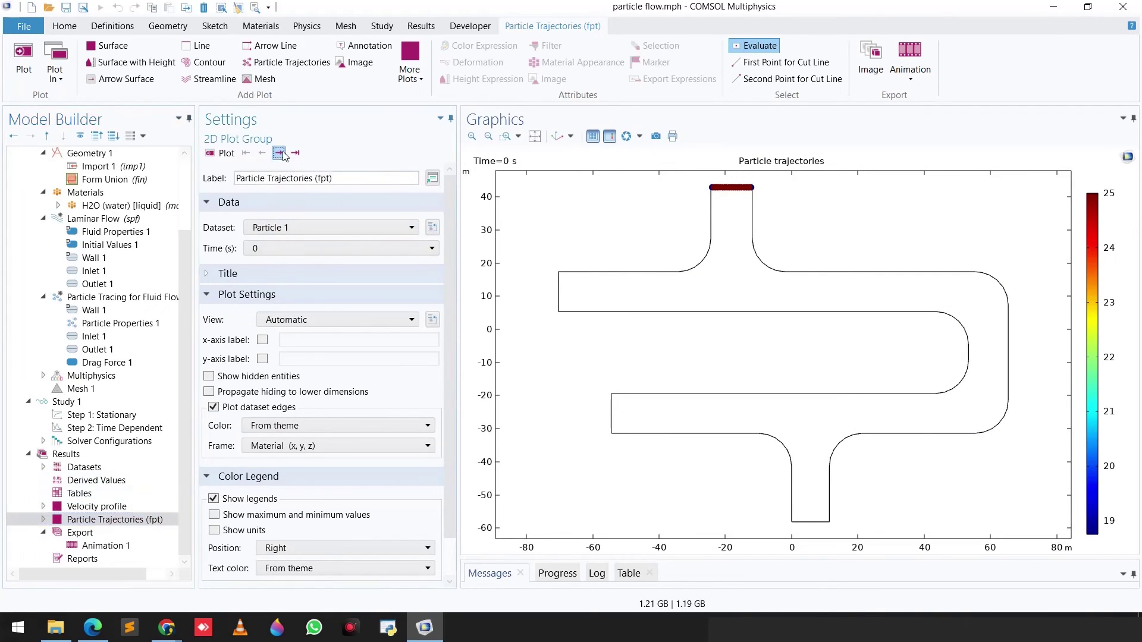
left_click(279, 153)
left_click(278, 153)
left_click(279, 153)
left_click(279, 153)
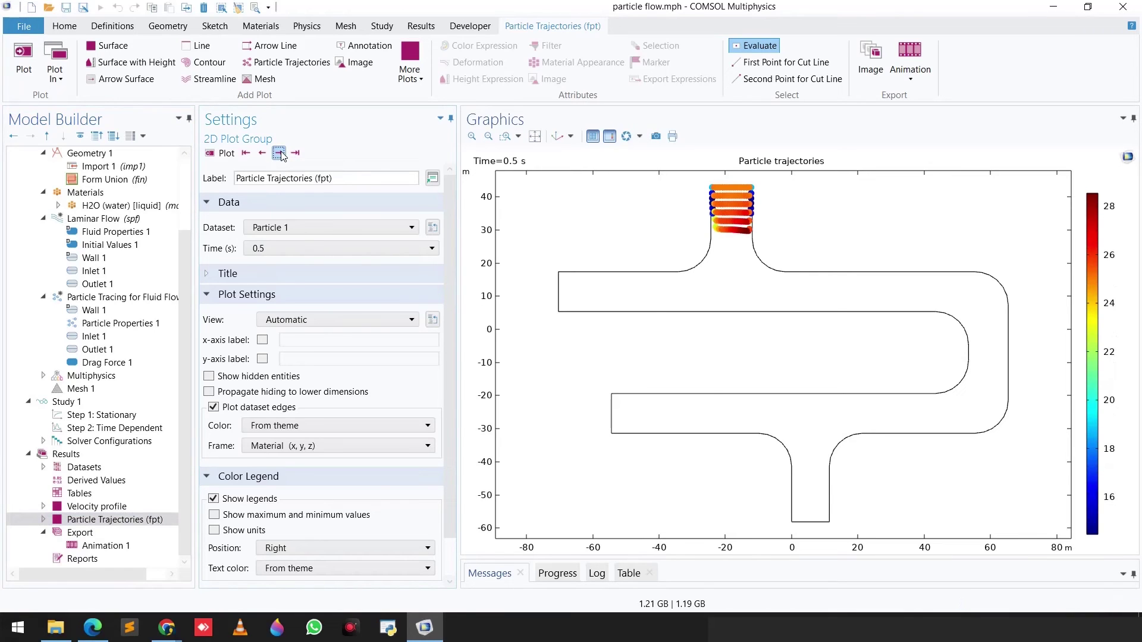
left_click(279, 153)
left_click(279, 152)
left_click(279, 153)
left_click(279, 153)
left_click(279, 153)
left_click(279, 153)
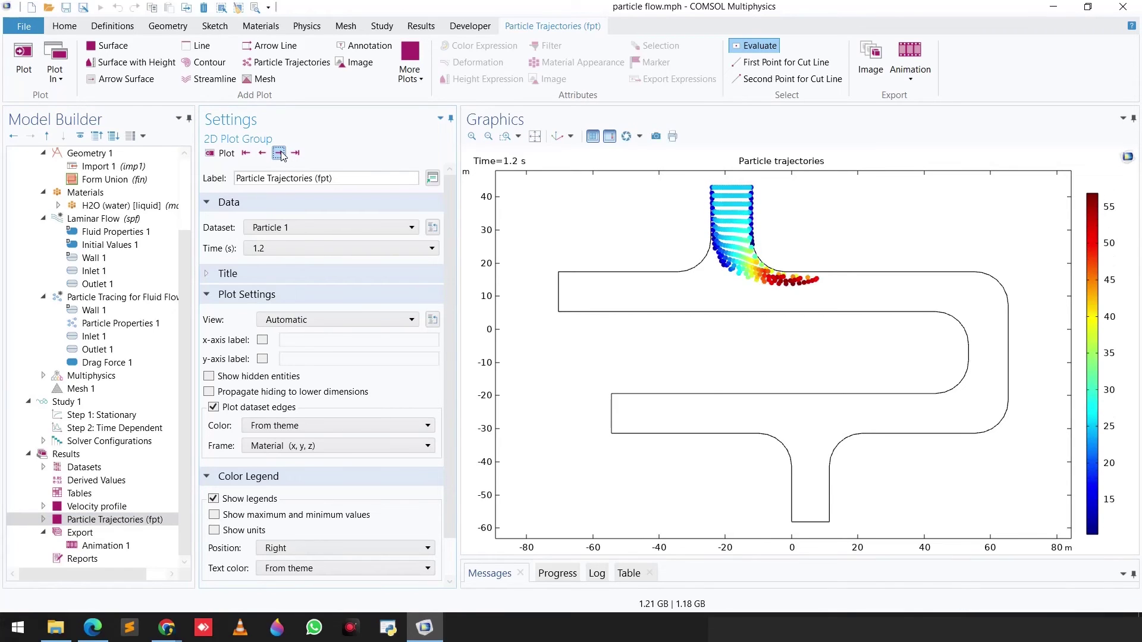
left_click(279, 153)
left_click(279, 152)
left_click(279, 153)
left_click(279, 152)
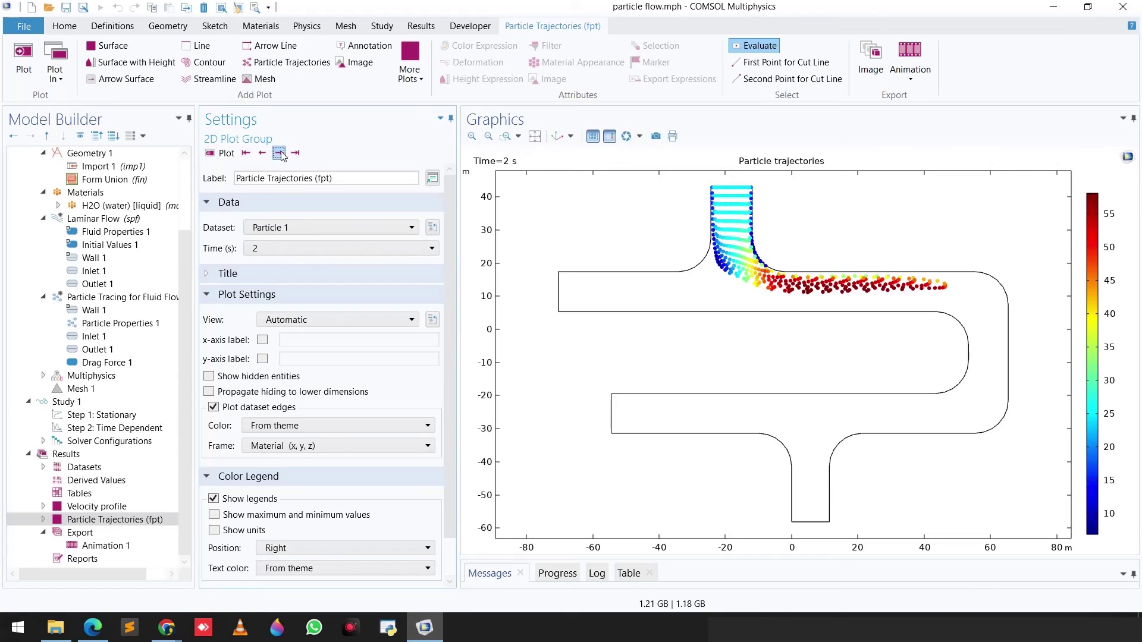
left_click(279, 153)
left_click(279, 153)
left_click(279, 152)
left_click(279, 153)
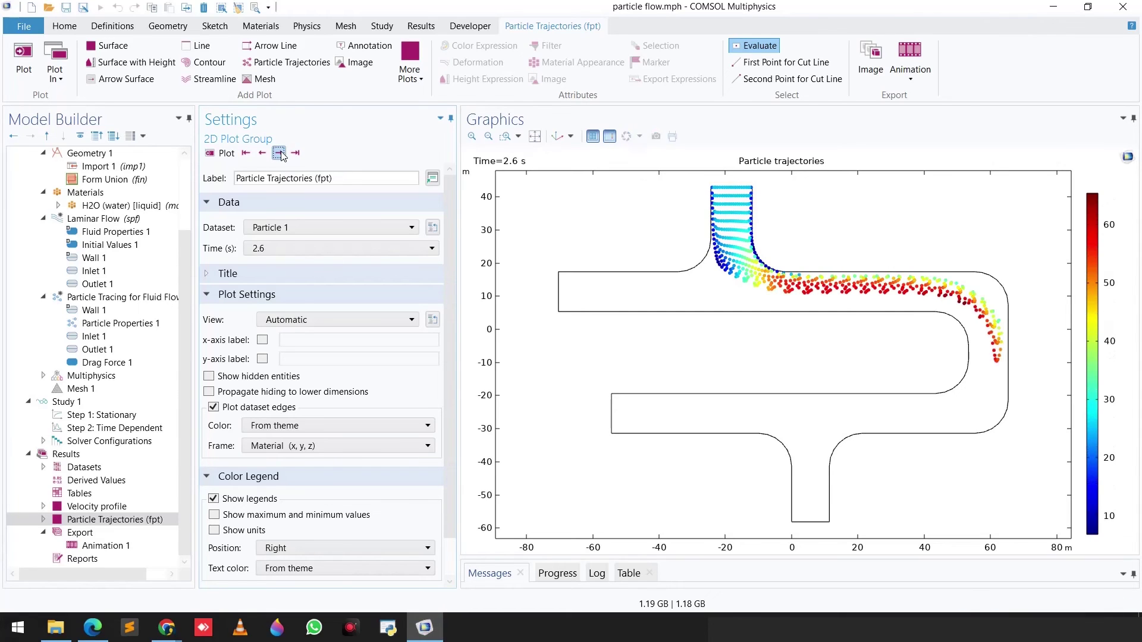
left_click(279, 153)
left_click(279, 153)
left_click(279, 153)
left_click(279, 153)
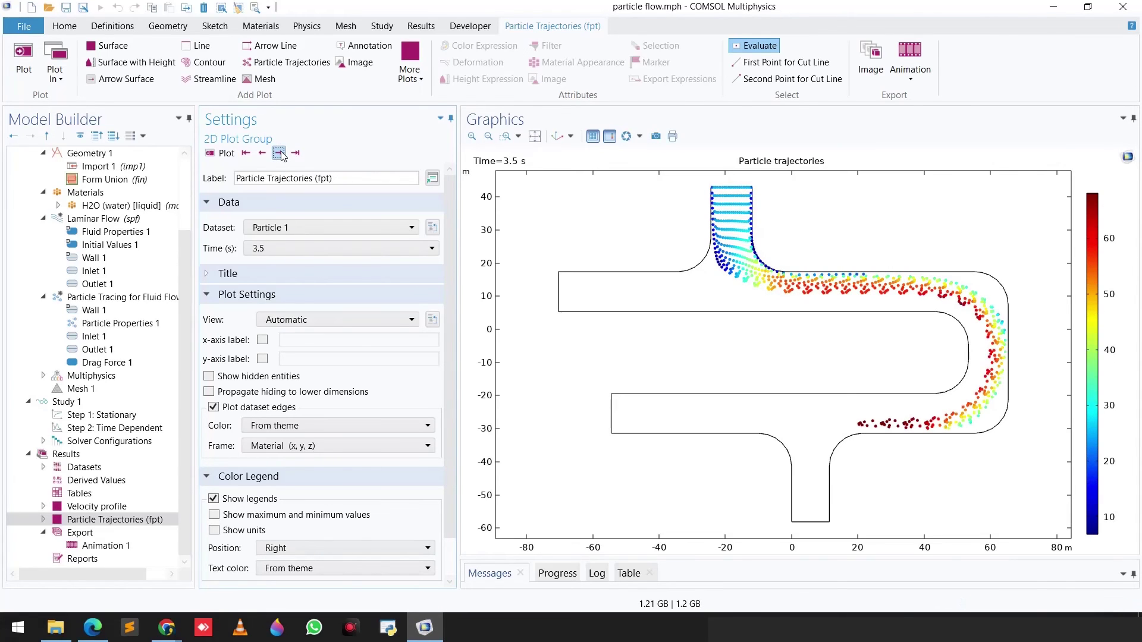
left_click(279, 153)
left_click(279, 153)
left_click(278, 153)
left_click(279, 152)
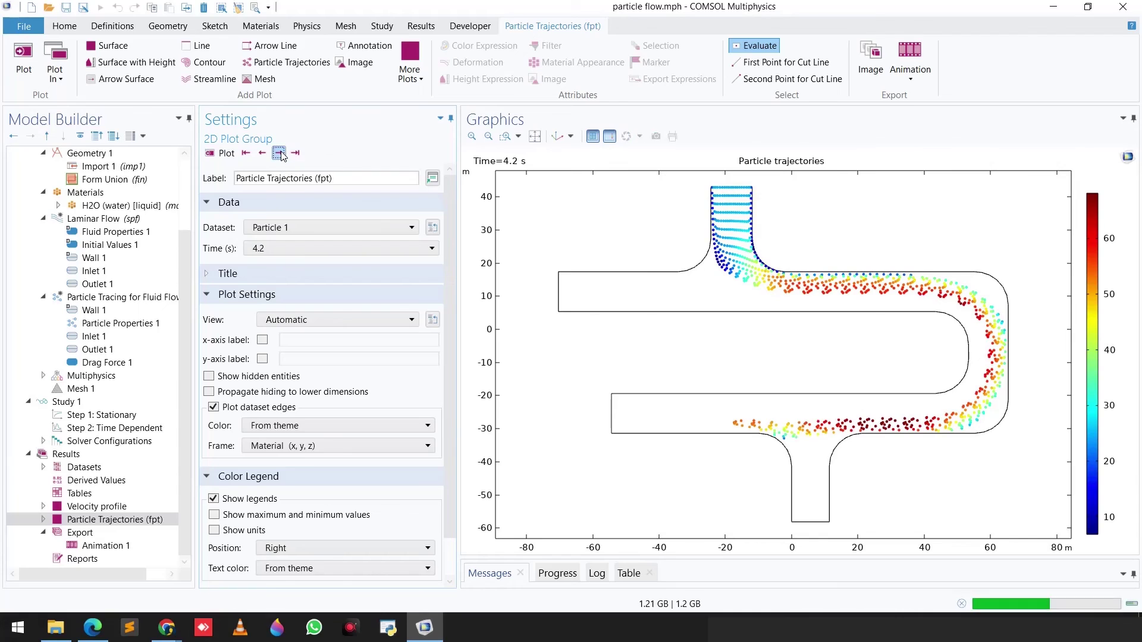
left_click(279, 153)
left_click(279, 153)
left_click(279, 153)
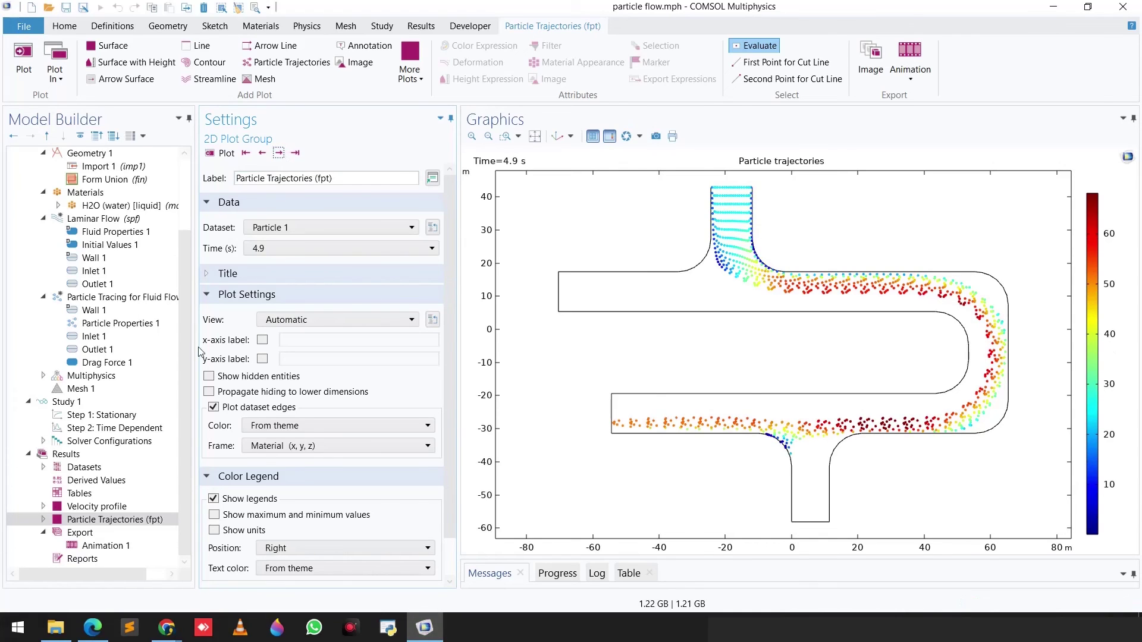
Step: Switch Animation 1's target from File to Player and play the particle trajectory animation
left_click(86, 547)
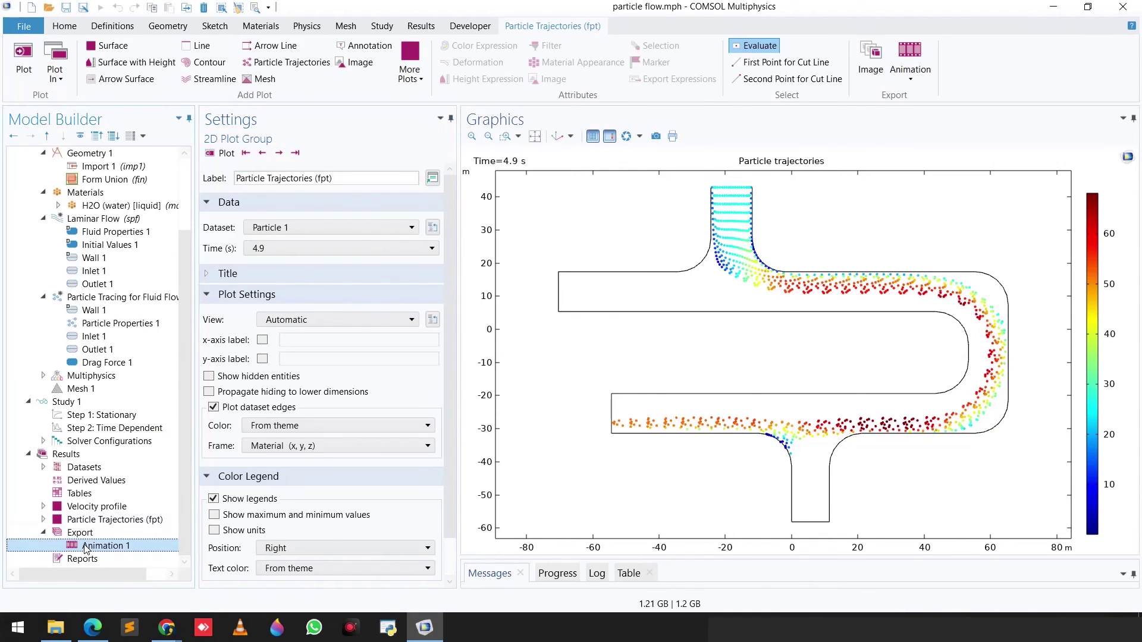
scroll(273, 321, "up", 3)
scroll(273, 322, "up", 3)
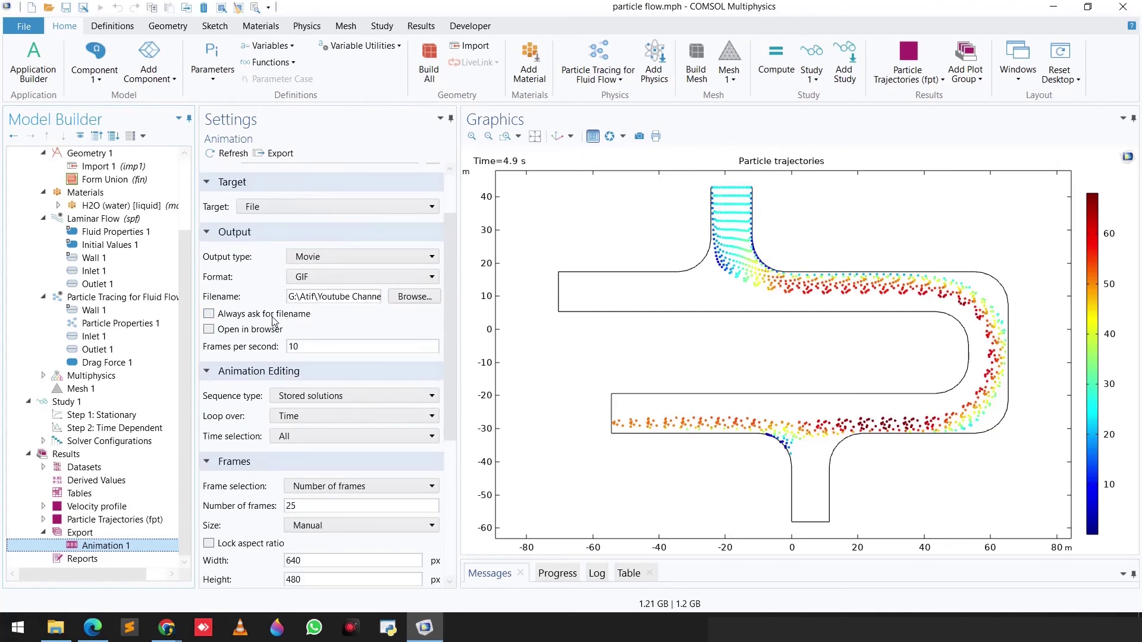
left_click(302, 280)
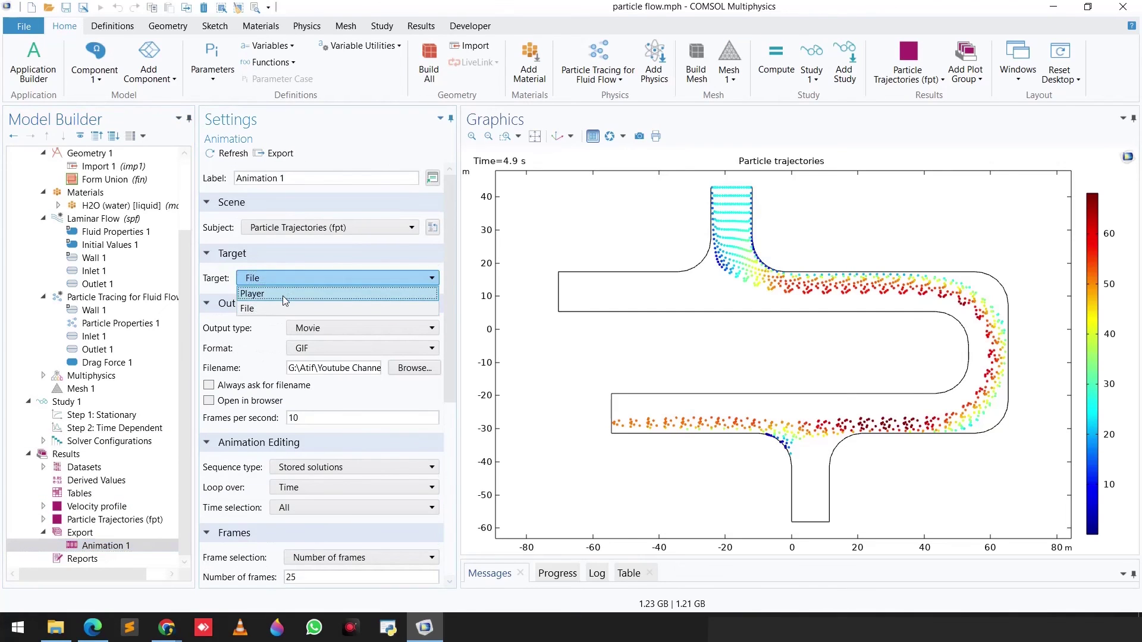
left_click(287, 294)
left_click(488, 137)
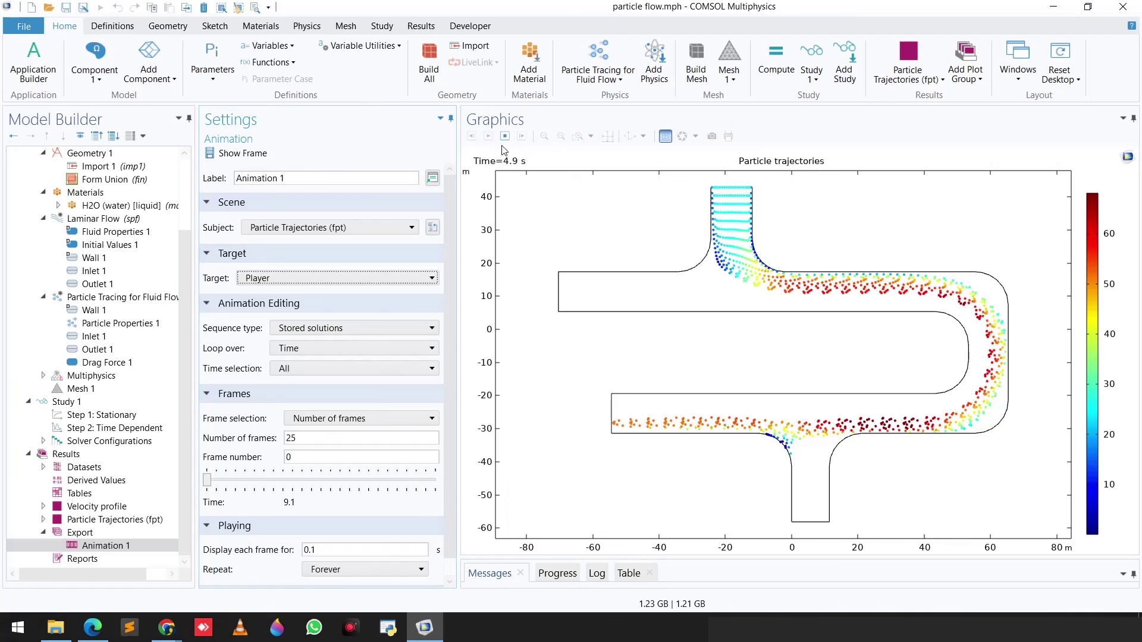